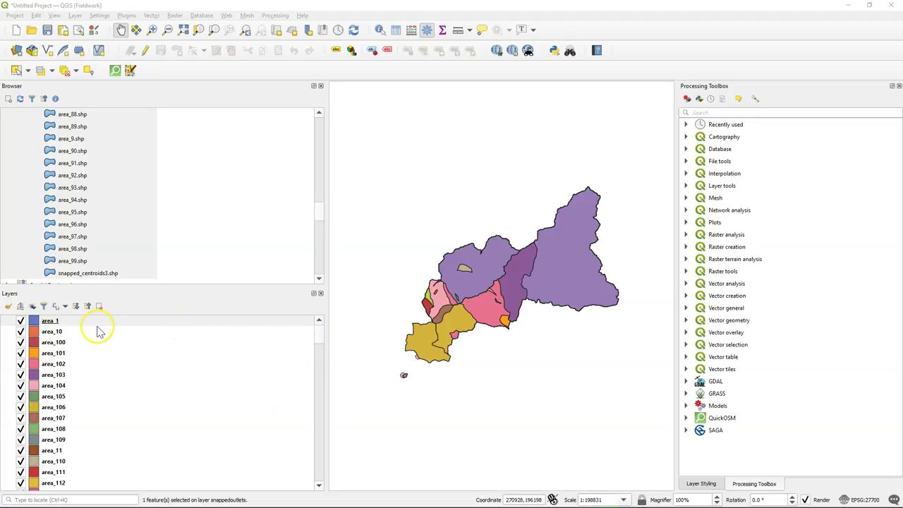
# Move snapped_centroids3 to the top of the layer order, above the area polygons.
pyautogui.scroll(-20, 74, 346)
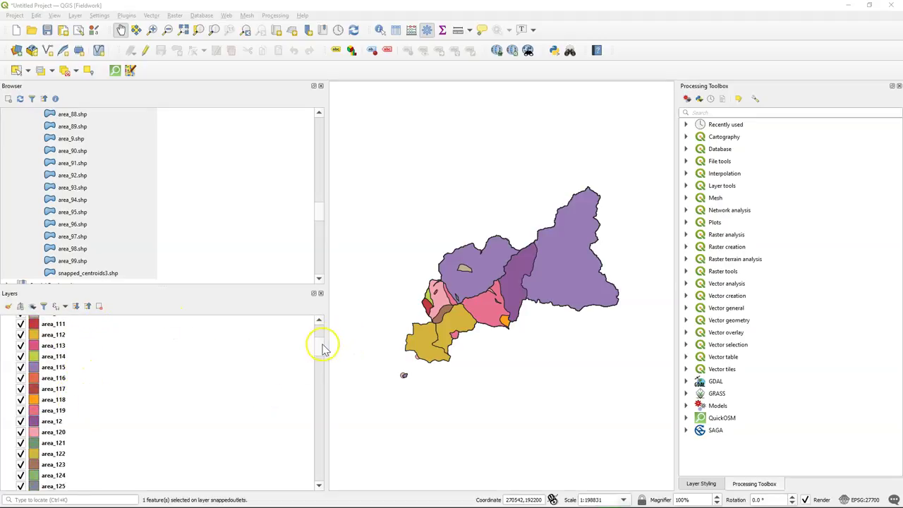
pyautogui.moveTo(318, 394); pyautogui.dragTo(318, 490)
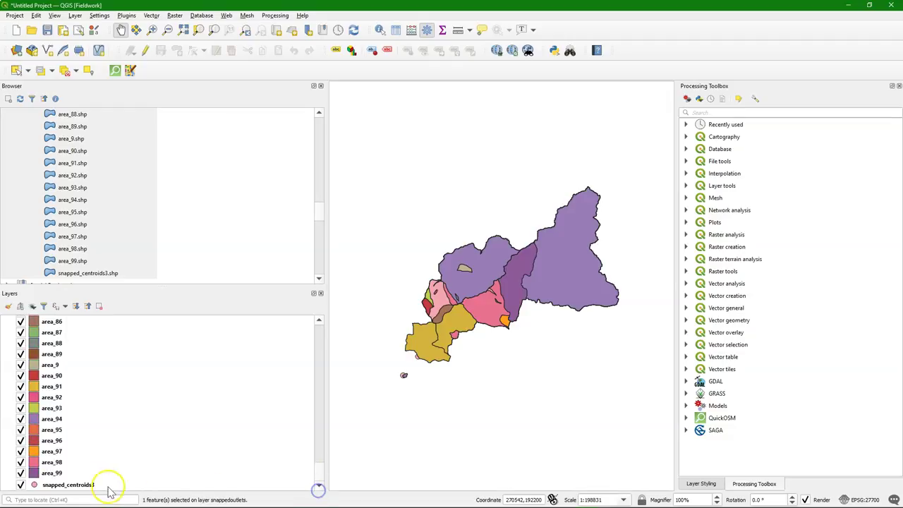
pyautogui.click(85, 485)
pyautogui.rightClick(85, 485)
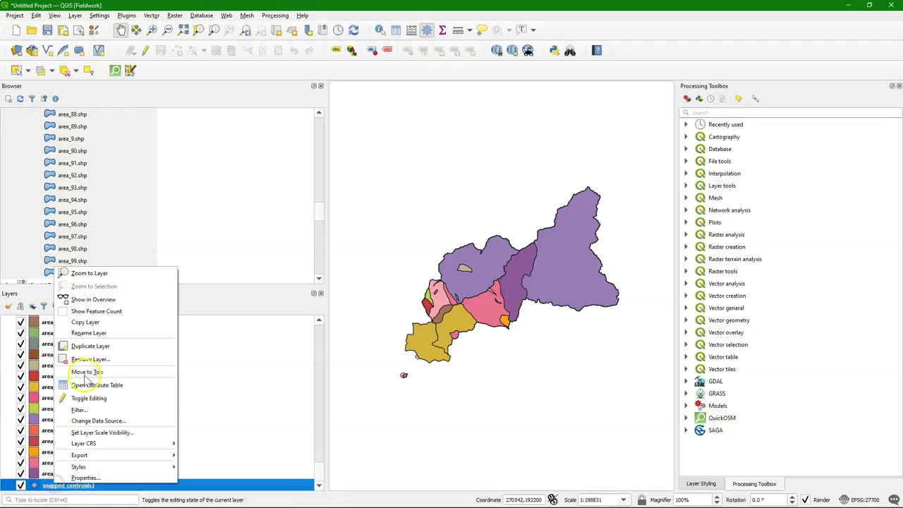
pyautogui.click(87, 373)
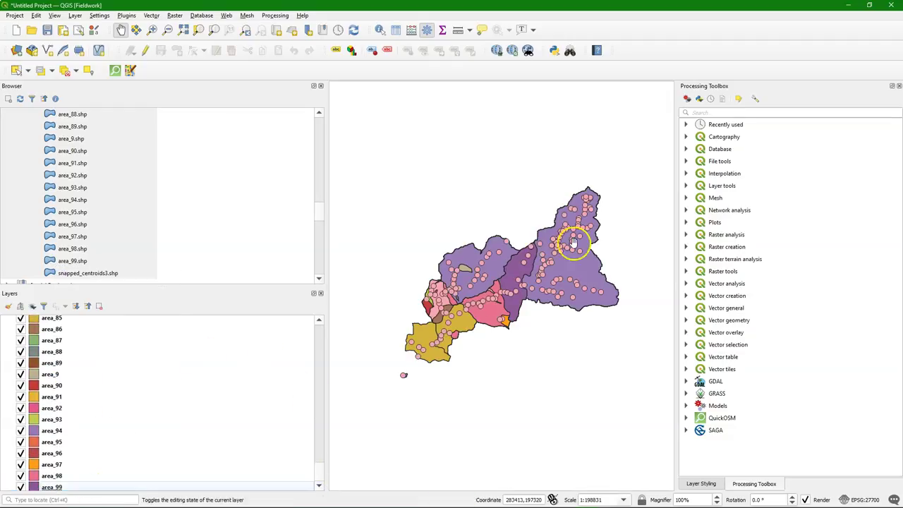
pyautogui.moveTo(318, 471); pyautogui.dragTo(330, 327)
pyautogui.scroll(-20, 36, 378)
pyautogui.scroll(-1, 37, 379)
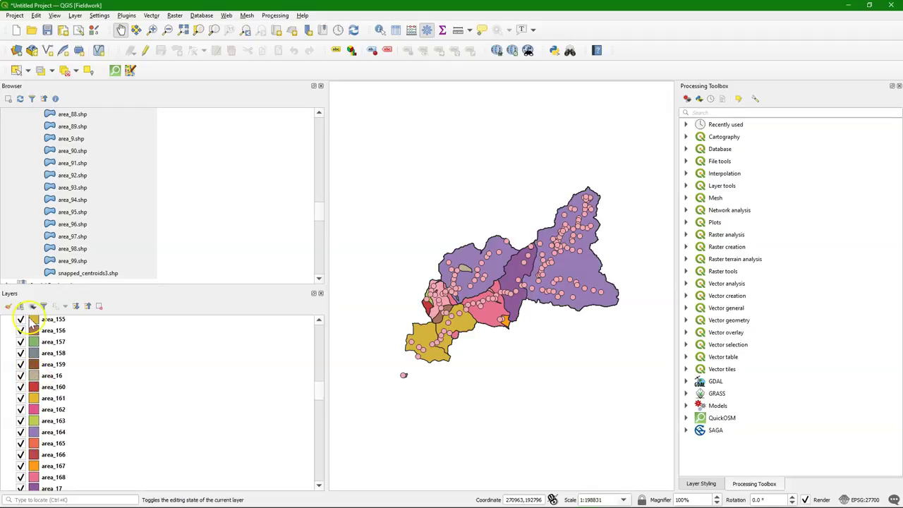
pyautogui.scroll(3, 31, 331)
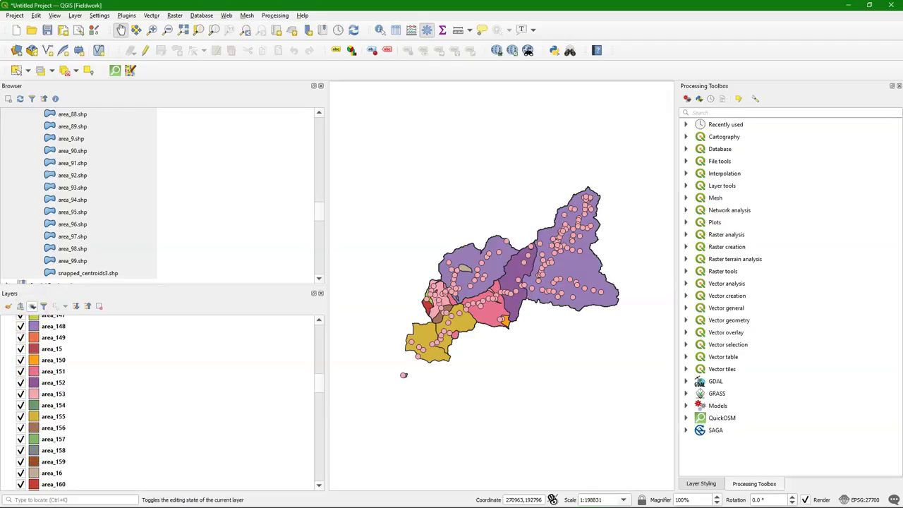
# Hide all layers, then switch on only snapped_centroids3 and area_90.
pyautogui.click(32, 306)
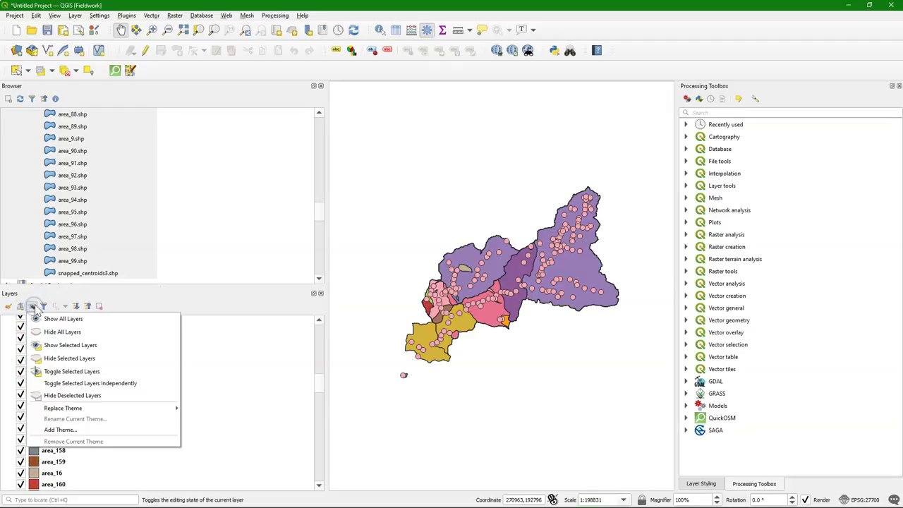
pyautogui.click(50, 331)
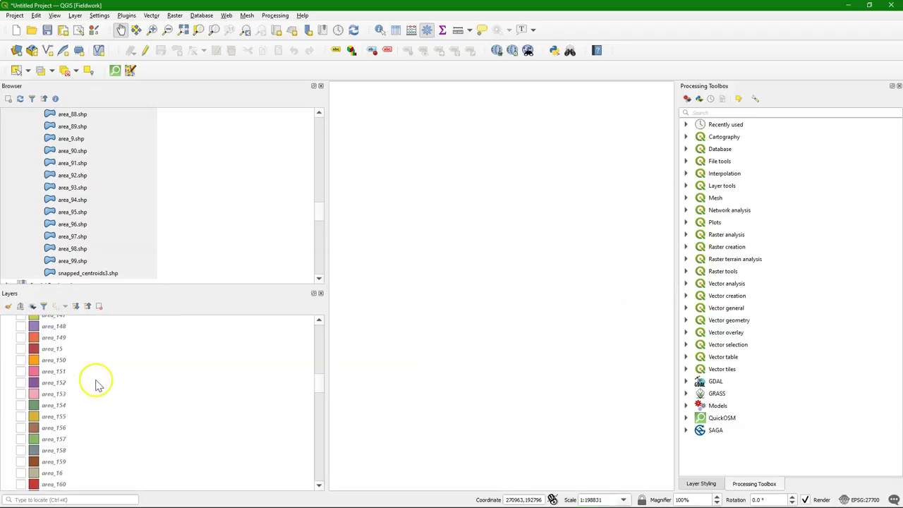
pyautogui.scroll(15, 28, 385)
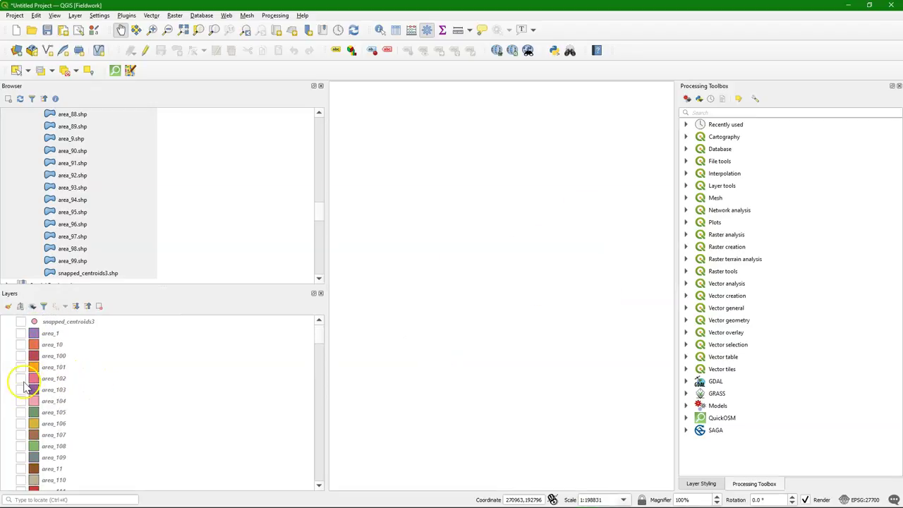
pyautogui.click(20, 322)
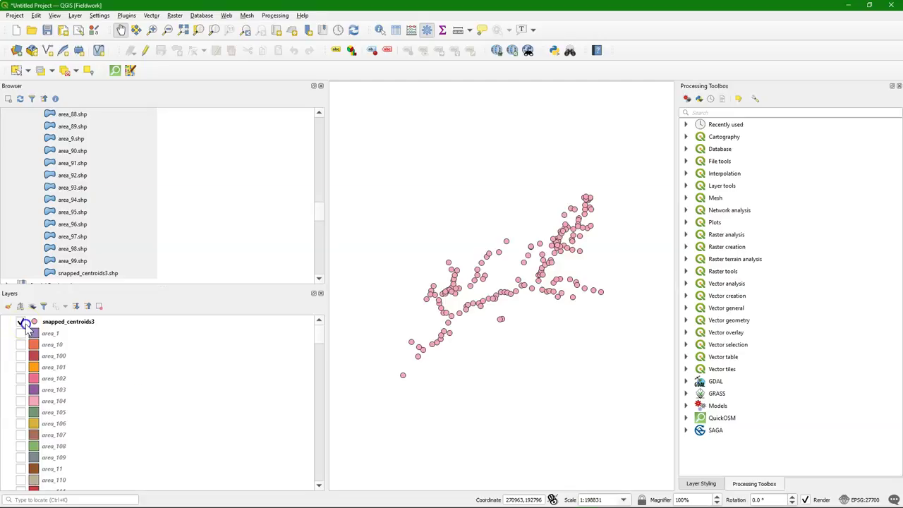
pyautogui.moveTo(317, 341); pyautogui.dragTo(311, 475)
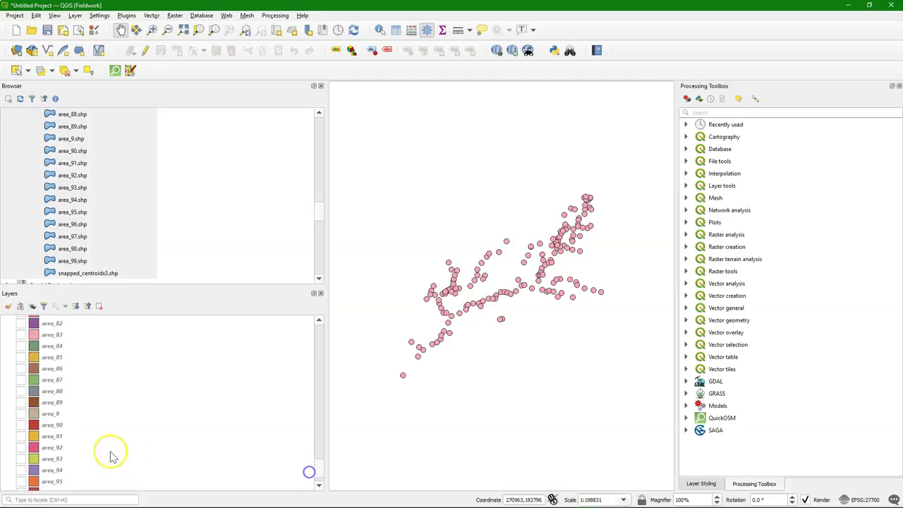
pyautogui.click(23, 425)
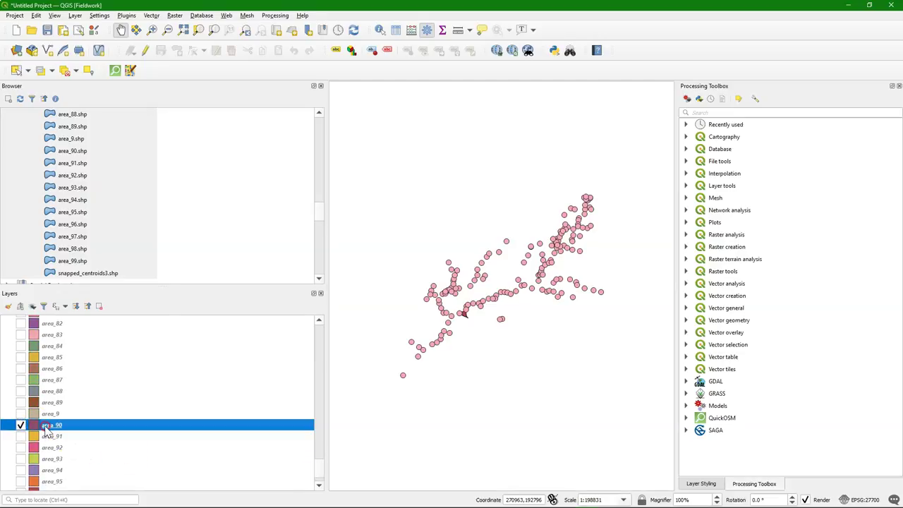
# Zoom to the area_90 layer and close in on its western outlet tip.
pyautogui.rightClick(47, 428)
pyautogui.click(96, 203)
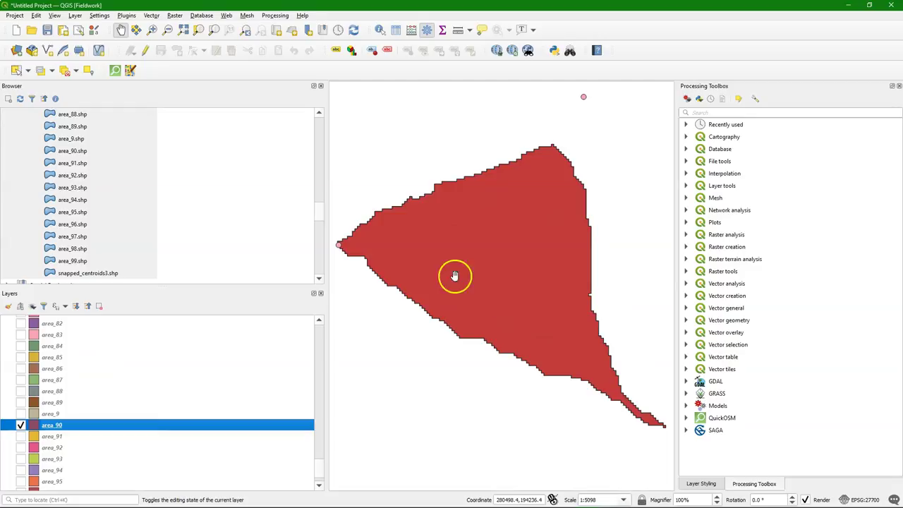
pyautogui.moveTo(443, 268); pyautogui.dragTo(392, 235)
pyautogui.scroll(1, 416, 235)
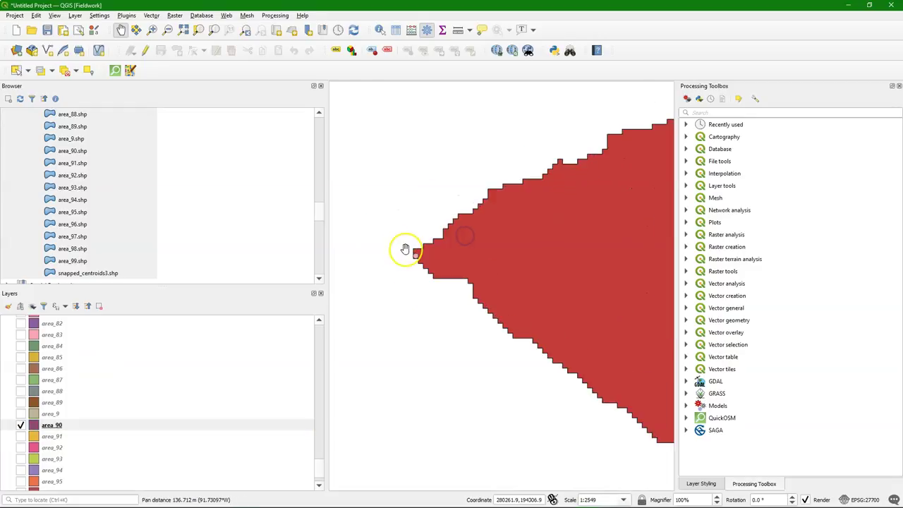
pyautogui.scroll(3, 412, 255)
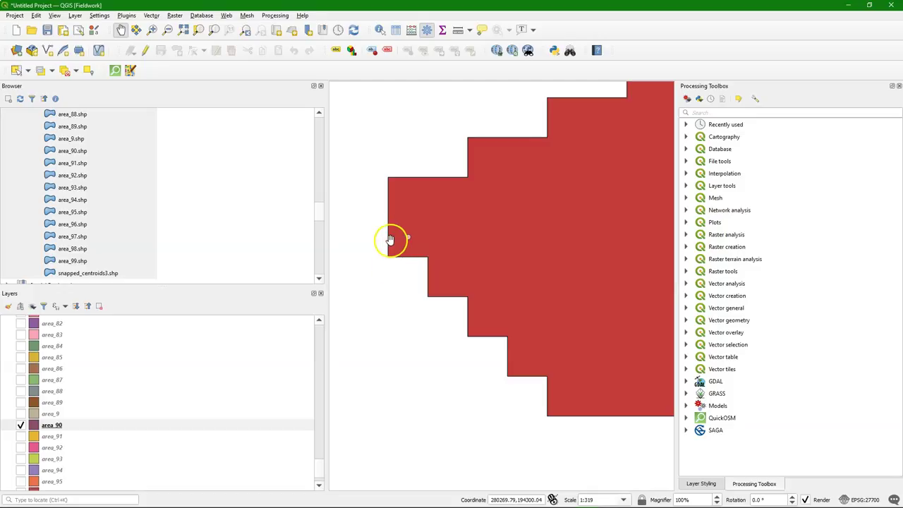
pyautogui.scroll(-6, 421, 237)
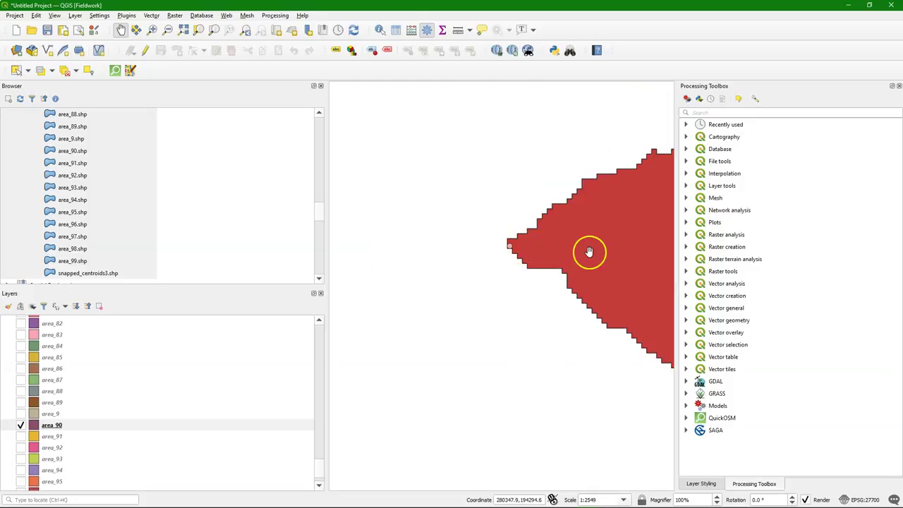
pyautogui.moveTo(345, 238); pyautogui.dragTo(445, 256)
pyautogui.scroll(1, 444, 257)
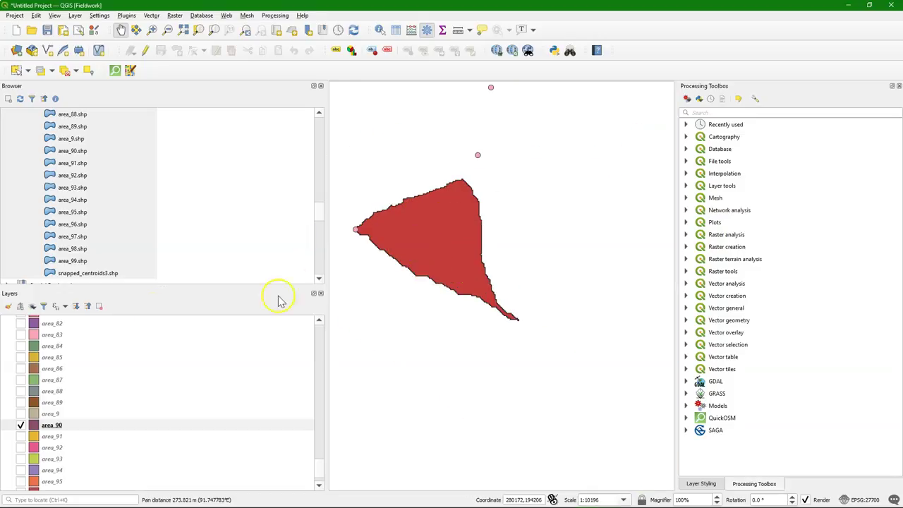
# Open area_90's attribute table and zoom the map to its second DN 100 feature.
pyautogui.rightClick(46, 429)
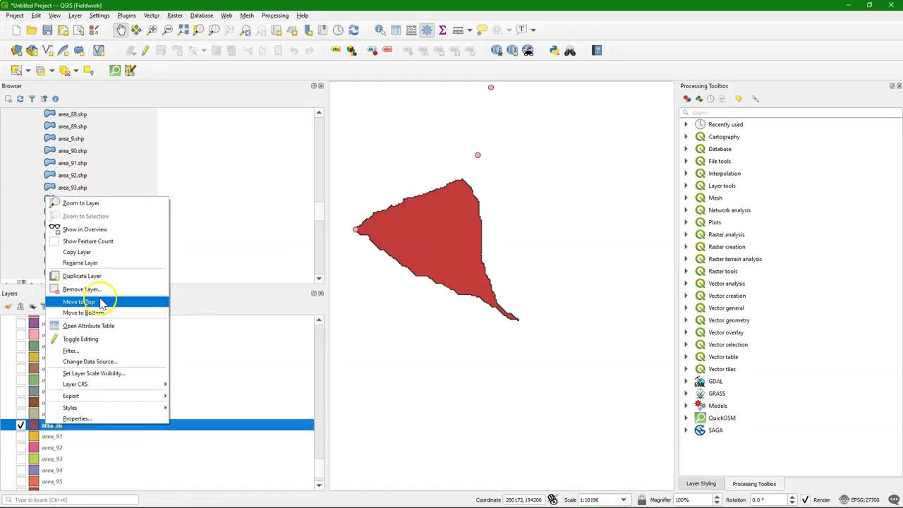
pyautogui.click(115, 327)
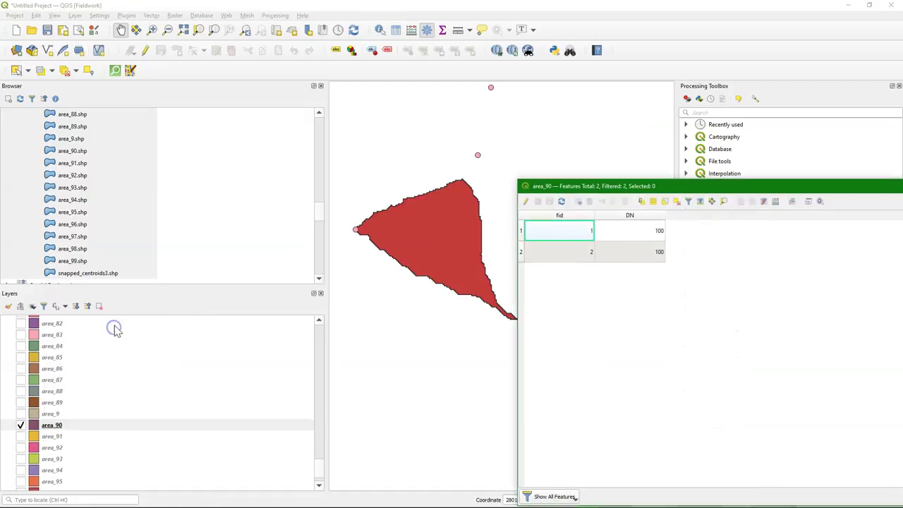
pyautogui.moveTo(628, 180); pyautogui.dragTo(695, 102)
pyautogui.click(471, 157)
pyautogui.click(570, 167)
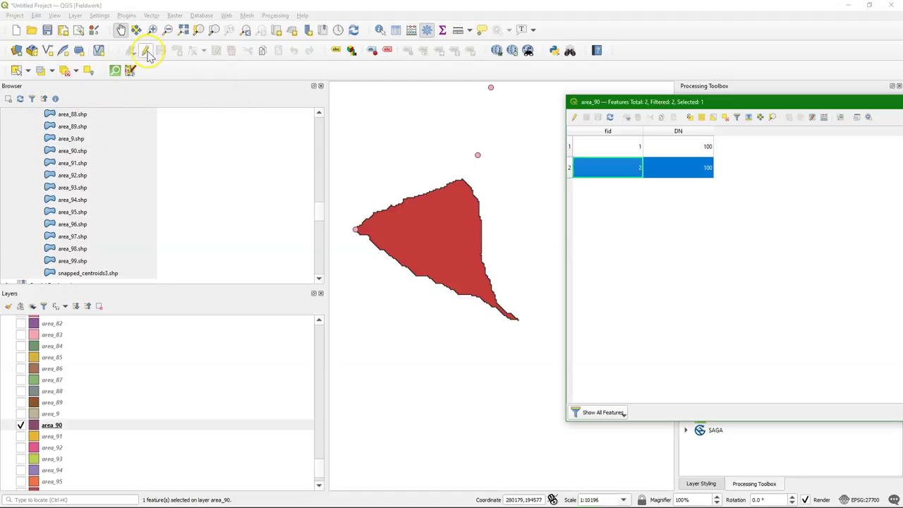
pyautogui.click(199, 32)
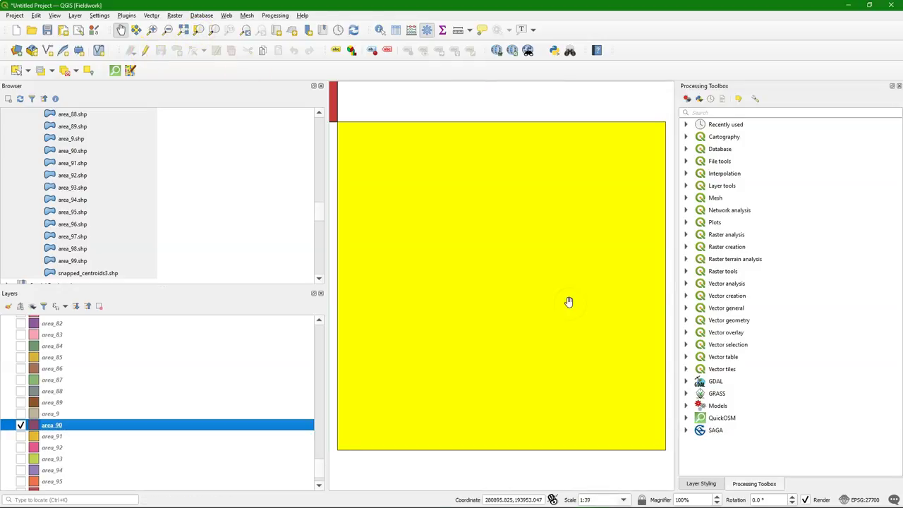
# Zoom out and pan to show the whole area_90 polygon around that tiny feature.
pyautogui.scroll(-6, 557, 303)
pyautogui.scroll(-1, 559, 314)
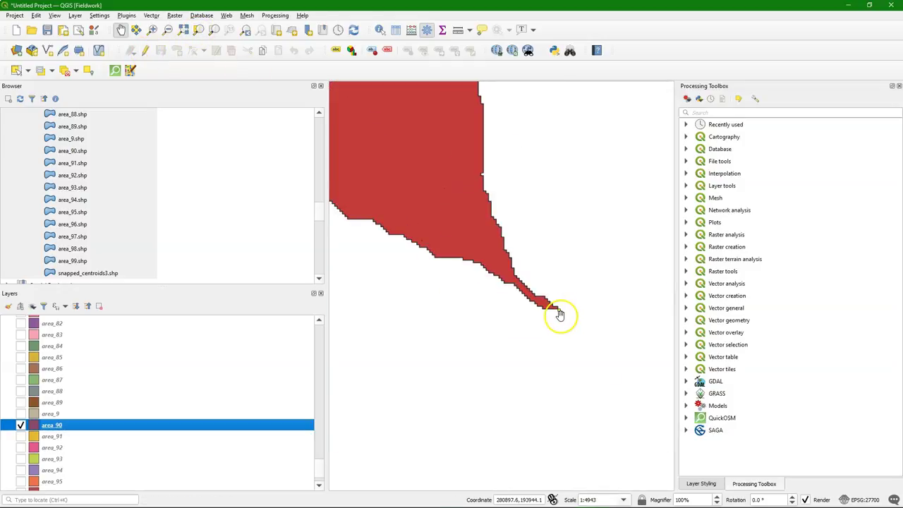
pyautogui.moveTo(483, 176); pyautogui.dragTo(574, 241)
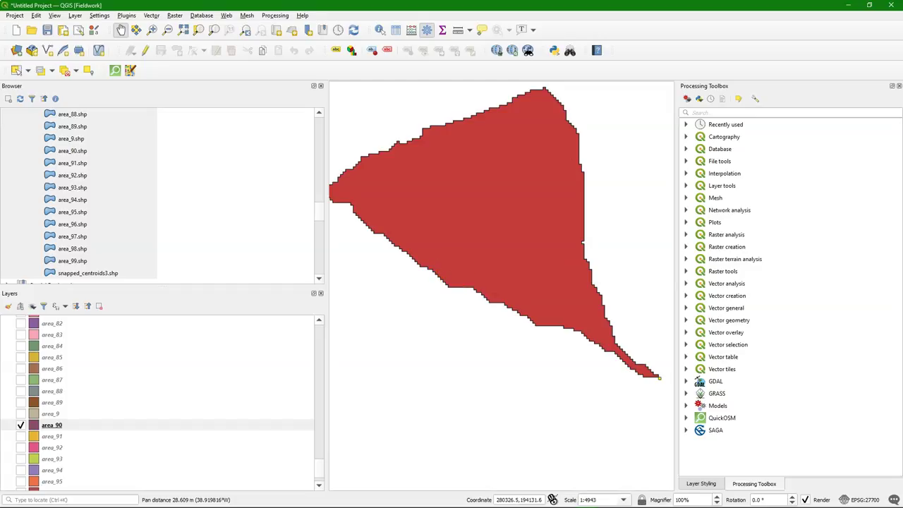
pyautogui.click(35, 307)
# Make all layers visible again and open the Dissolve geoprocessing tool.
pyautogui.click(40, 319)
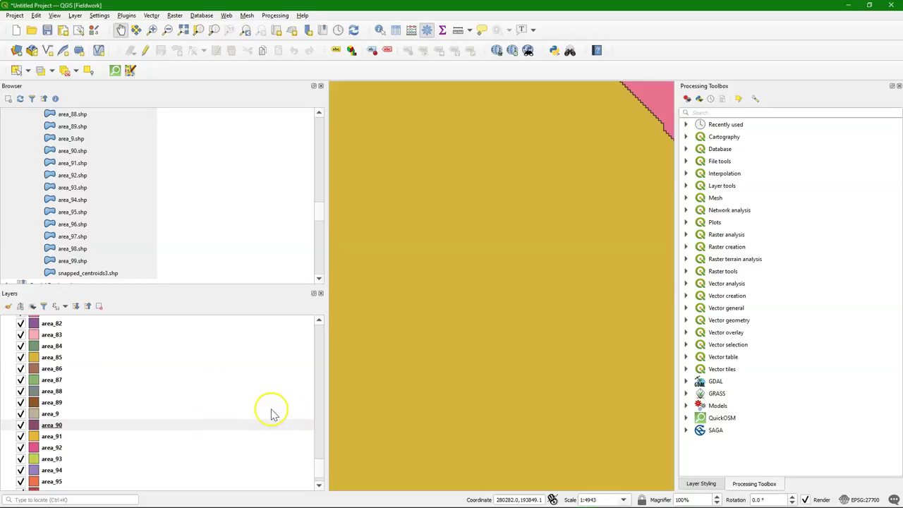
pyautogui.scroll(20, 276, 343)
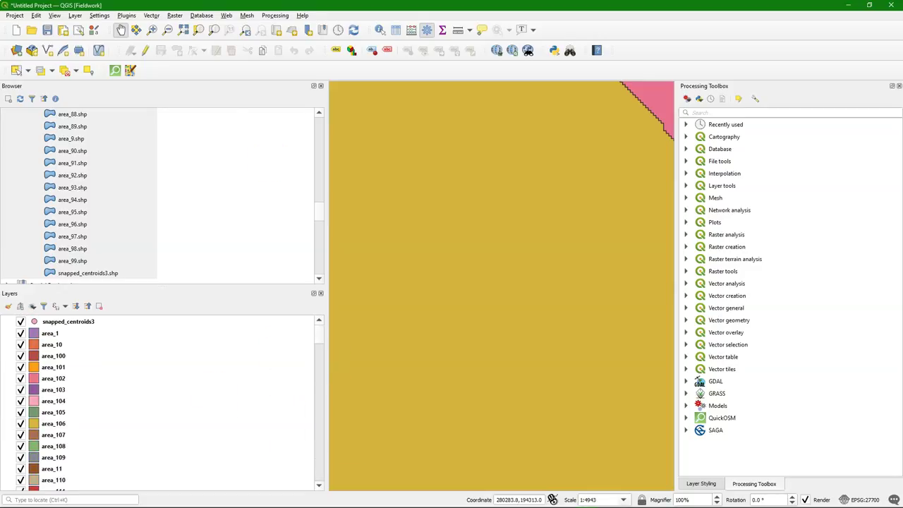
pyautogui.click(152, 17)
pyautogui.moveTo(183, 38)
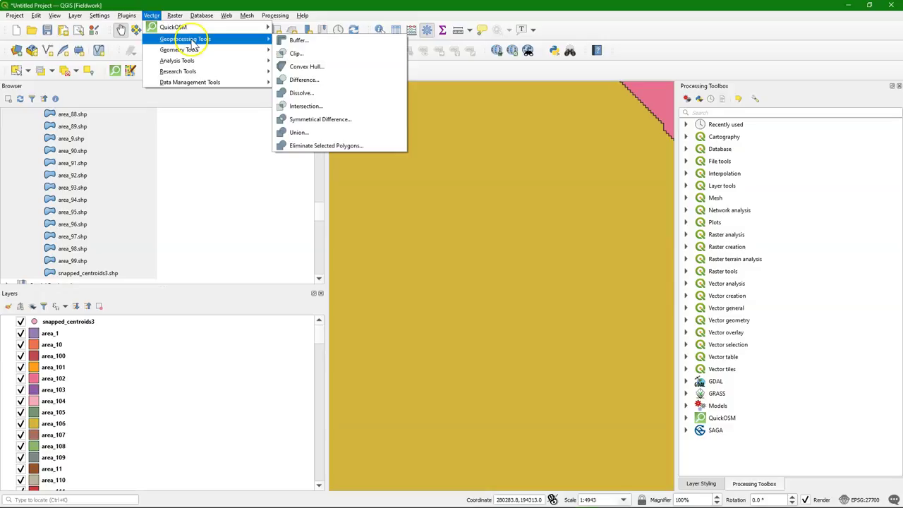
pyautogui.click(302, 93)
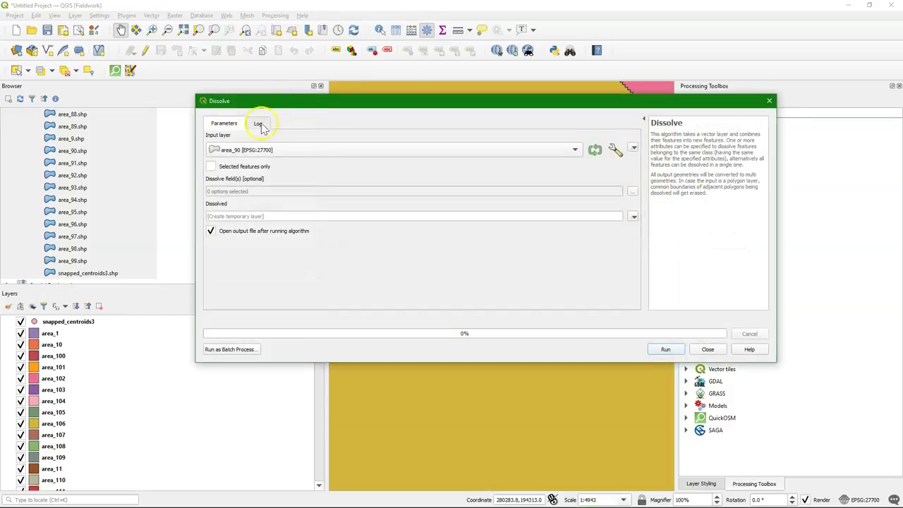
# Batch-fill Dissolve inputs with every open area layer except snapped_centroids3, loading results on completion.
pyautogui.click(231, 349)
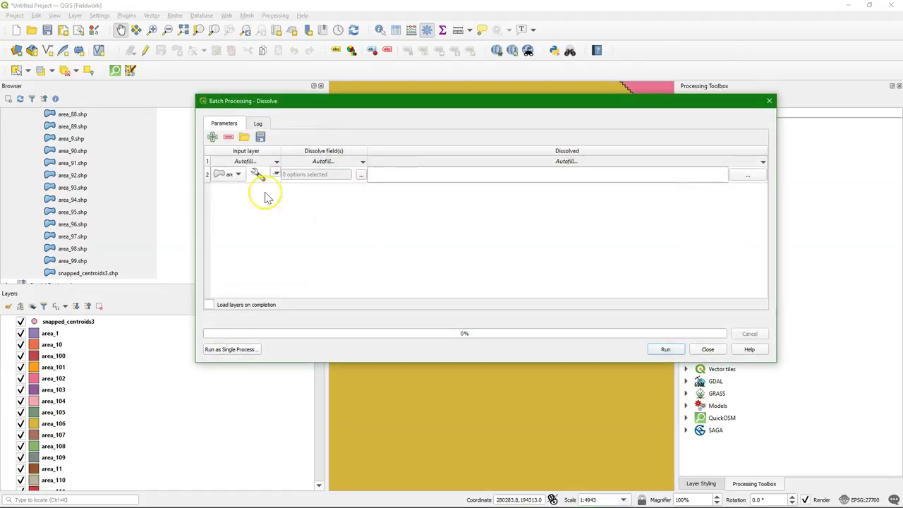
pyautogui.click(277, 162)
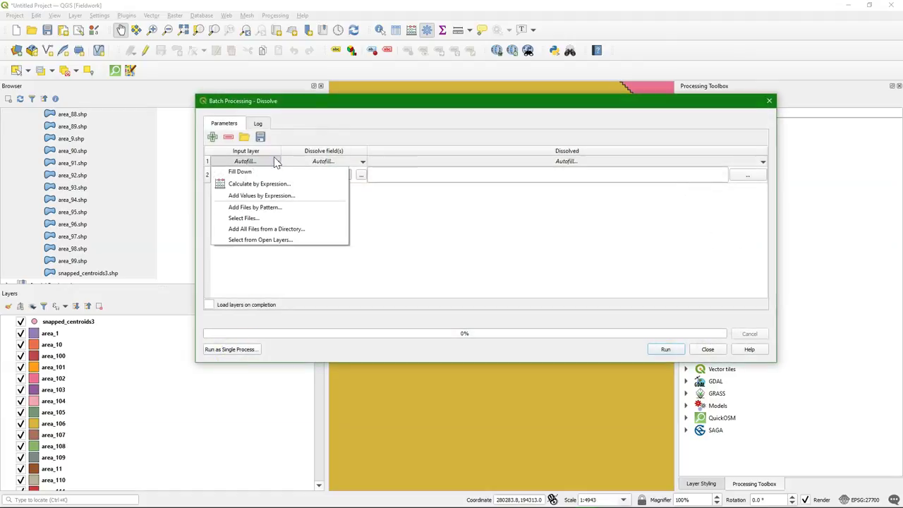
pyautogui.click(248, 240)
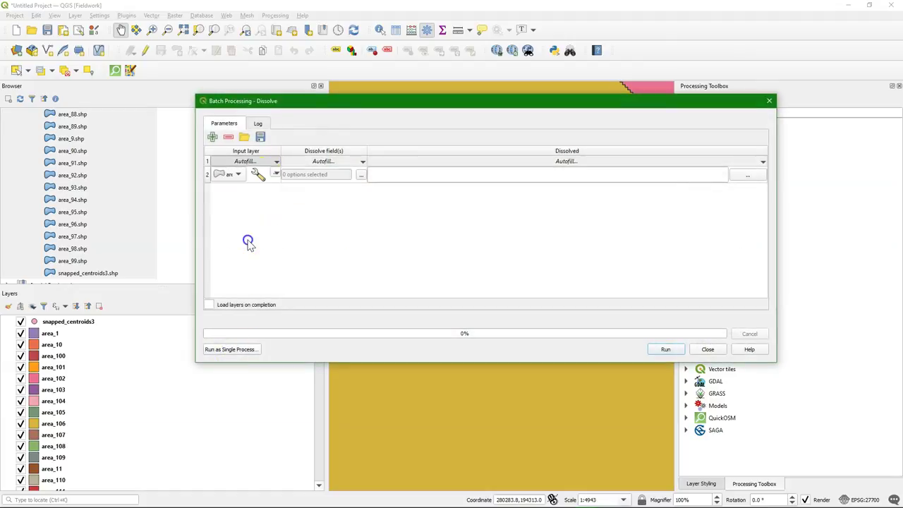
pyautogui.click(534, 187)
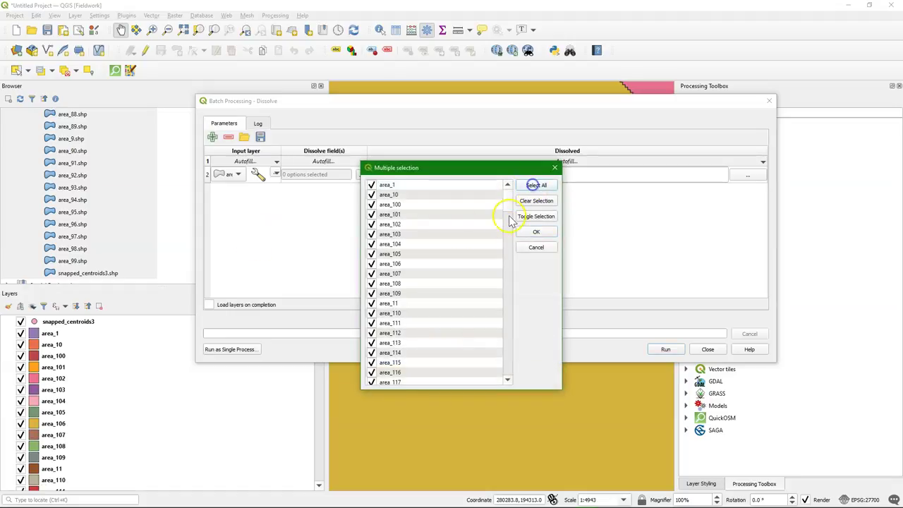
pyautogui.moveTo(507, 234); pyautogui.dragTo(499, 375)
pyautogui.click(371, 373)
pyautogui.click(553, 233)
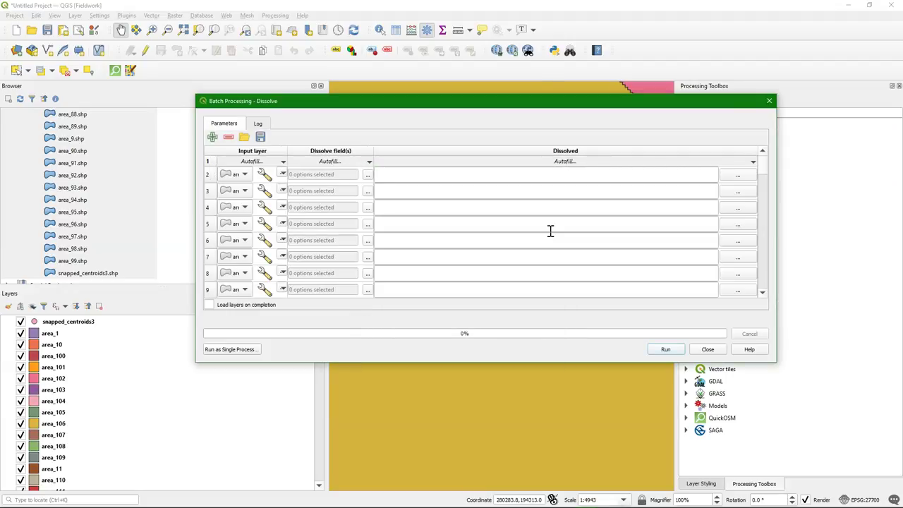
pyautogui.click(459, 326)
# Set the dissolve output to a shapefile named dissolved in Z:/join/output.
pyautogui.click(738, 177)
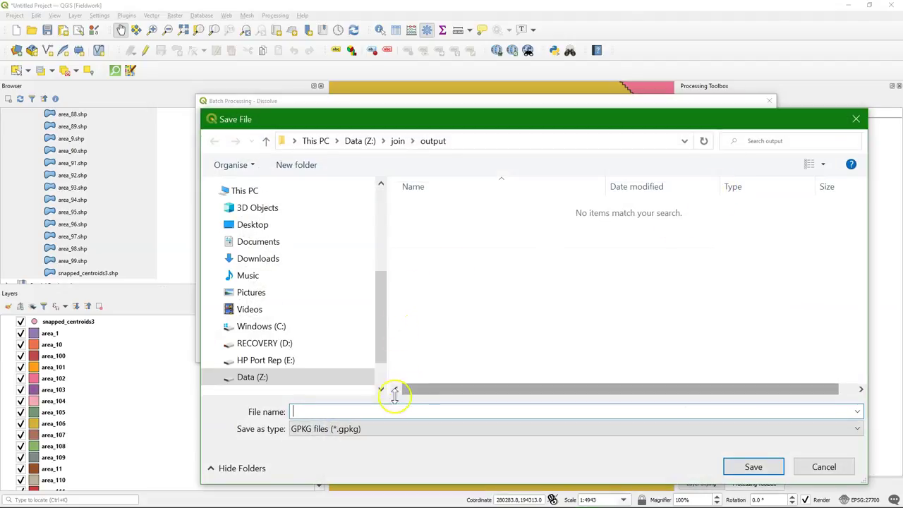
pyautogui.click(363, 429)
pyautogui.click(349, 123)
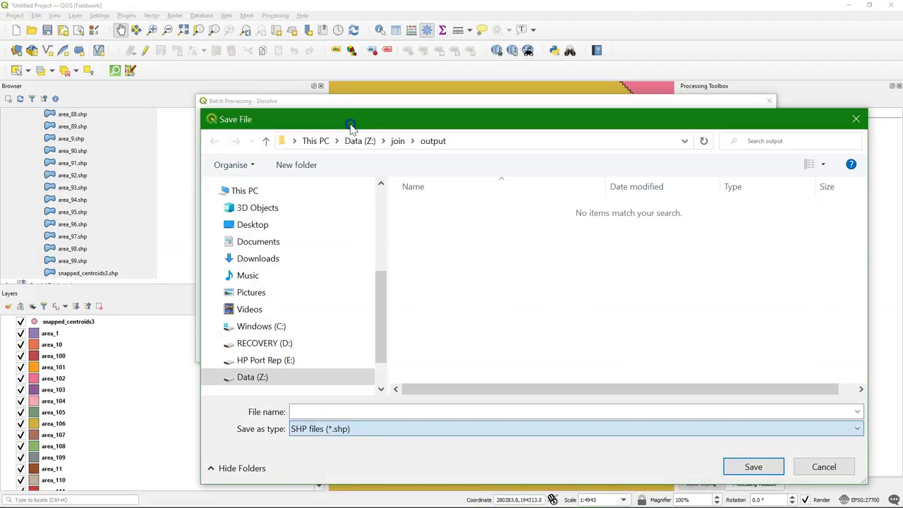
pyautogui.click(313, 415)
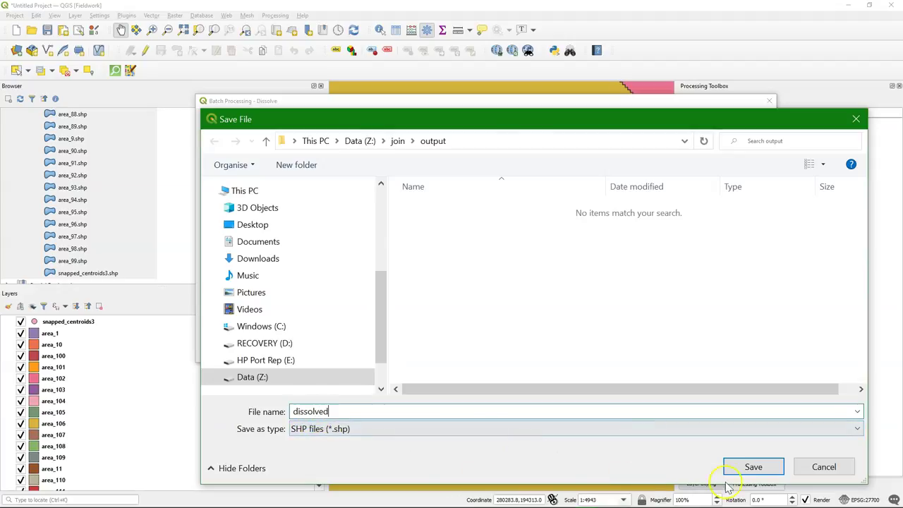
pyautogui.click(750, 467)
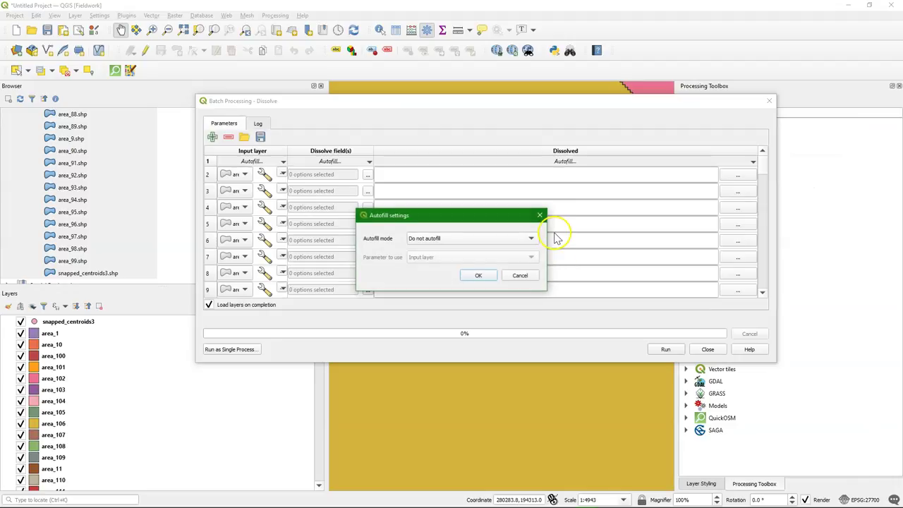
# Autofill the output paths with sequential numbers and run the batch dissolve.
pyautogui.click(488, 238)
pyautogui.click(458, 246)
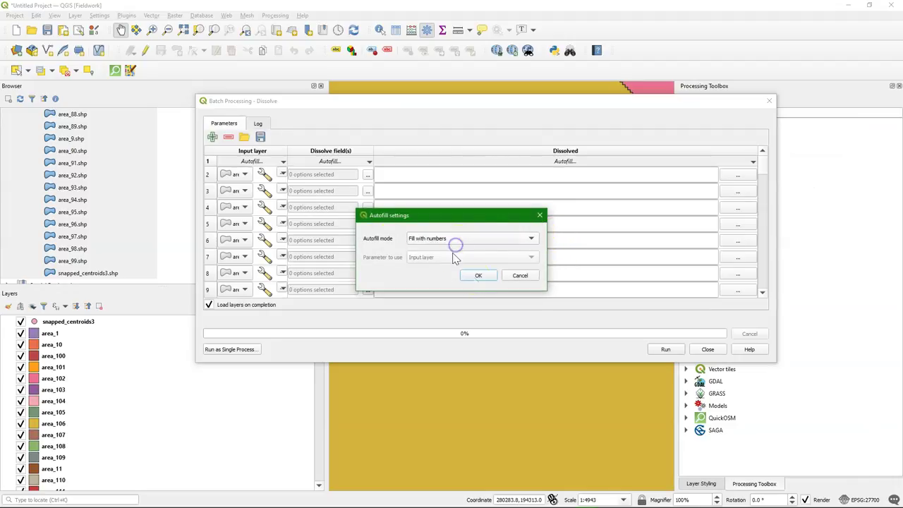
pyautogui.click(480, 275)
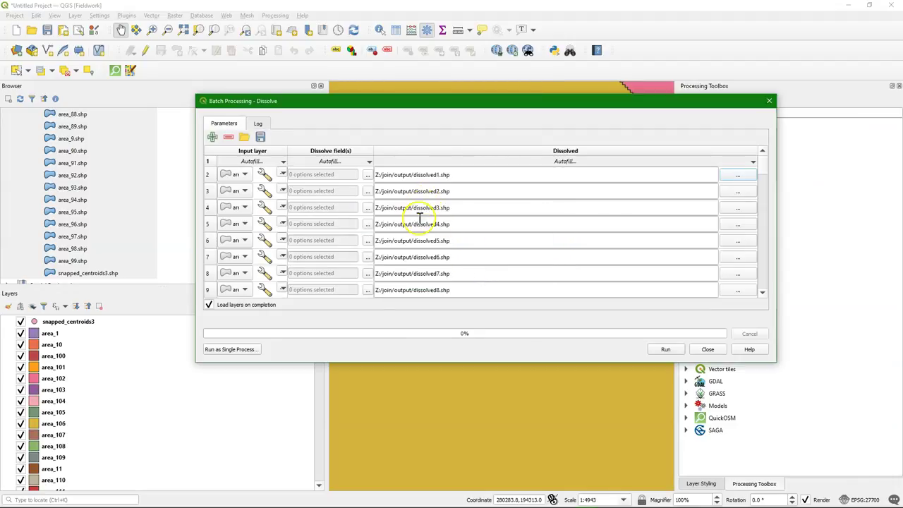
pyautogui.click(665, 350)
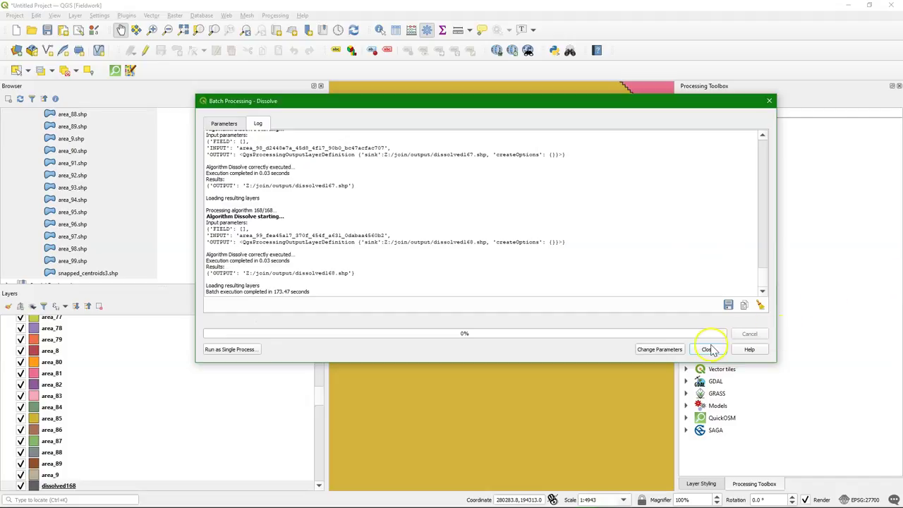
pyautogui.click(708, 349)
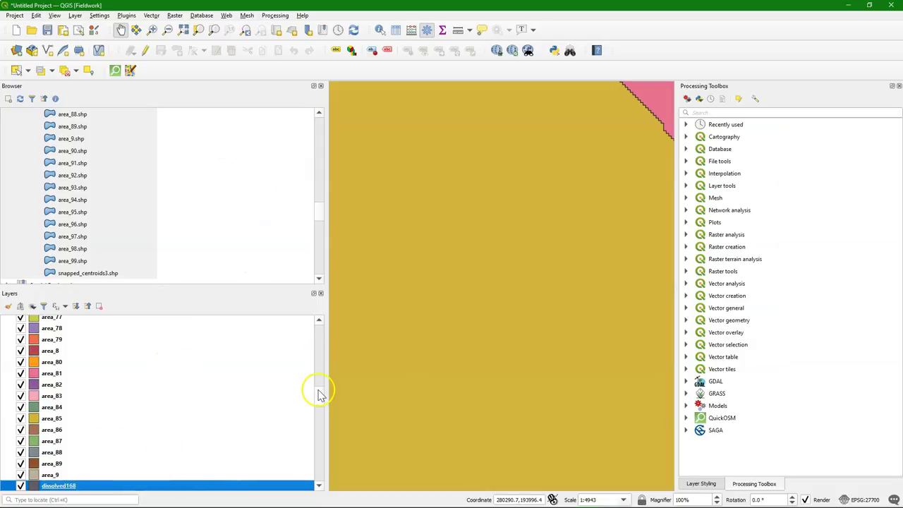
pyautogui.scroll(-4, 319, 398)
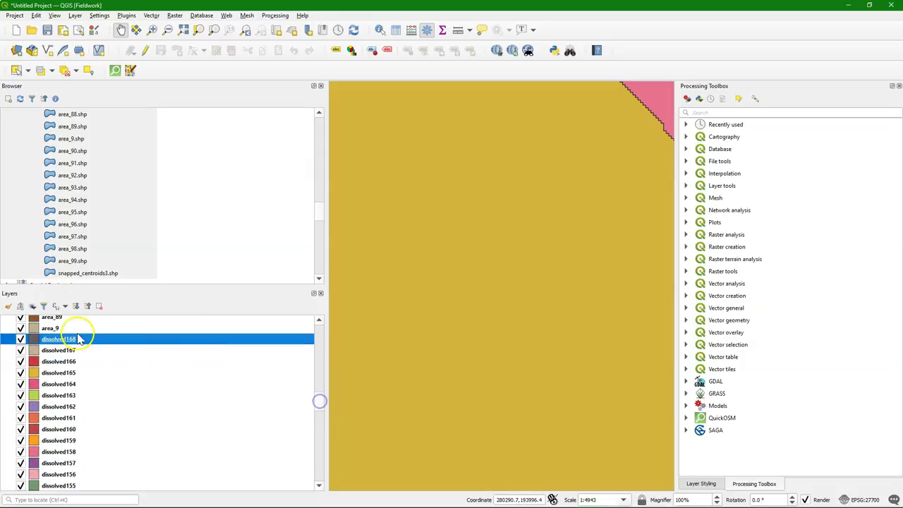
pyautogui.scroll(-1, 181, 369)
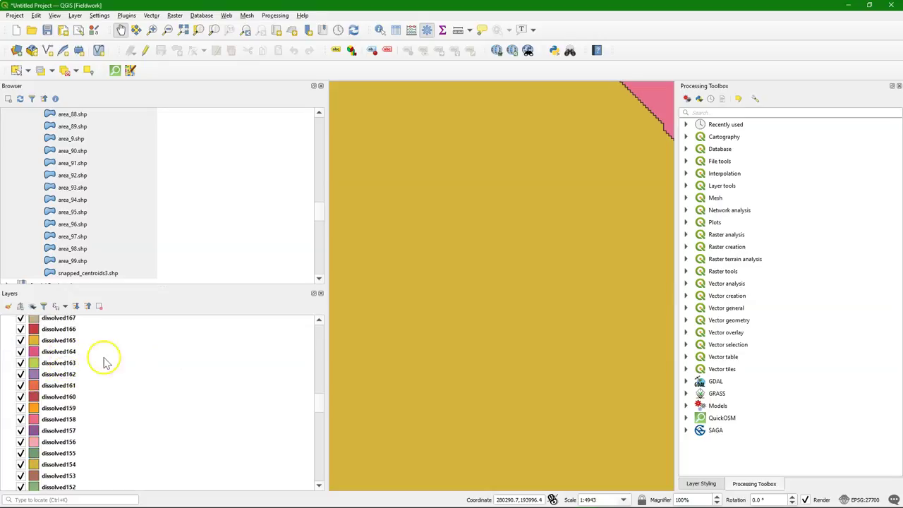
pyautogui.scroll(2, 151, 369)
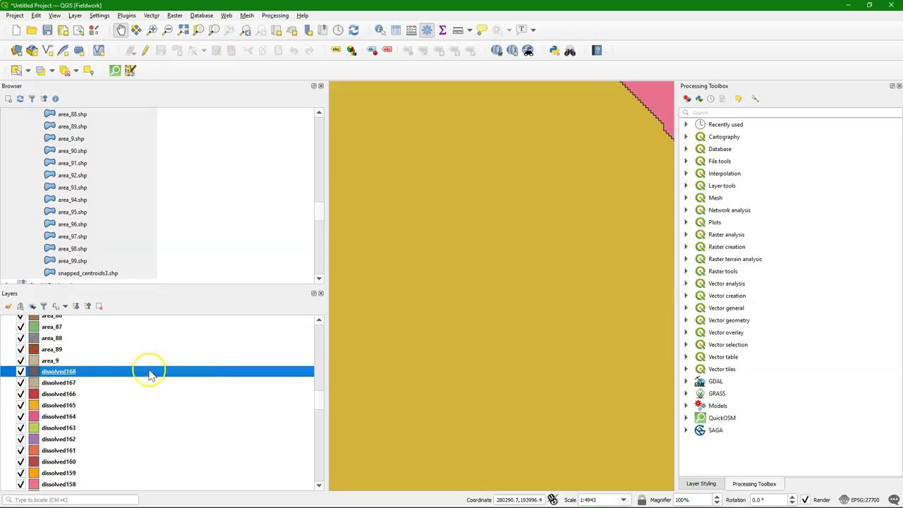
pyautogui.rightClick(74, 374)
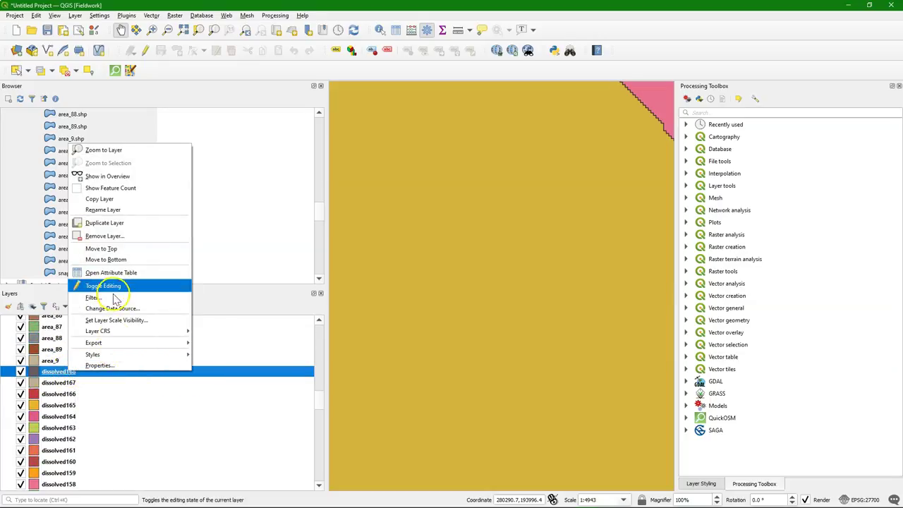
pyautogui.click(127, 273)
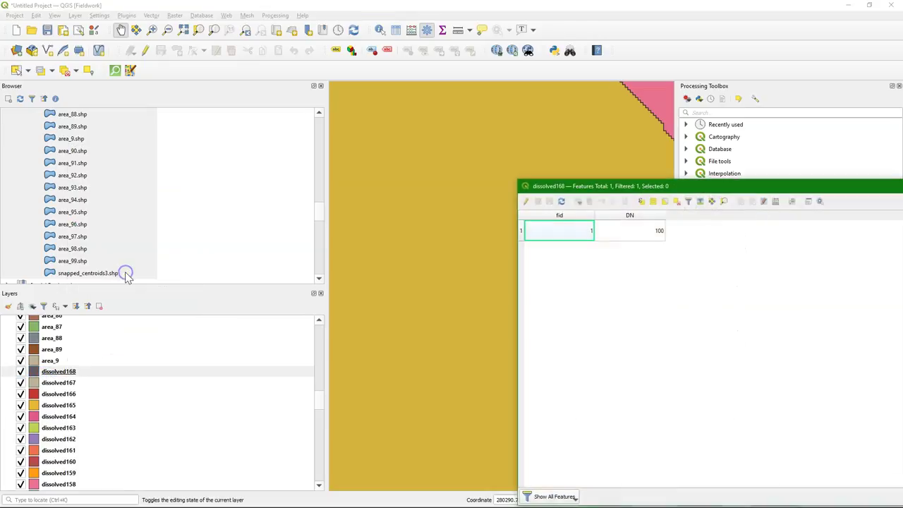
pyautogui.moveTo(772, 185); pyautogui.dragTo(460, 94)
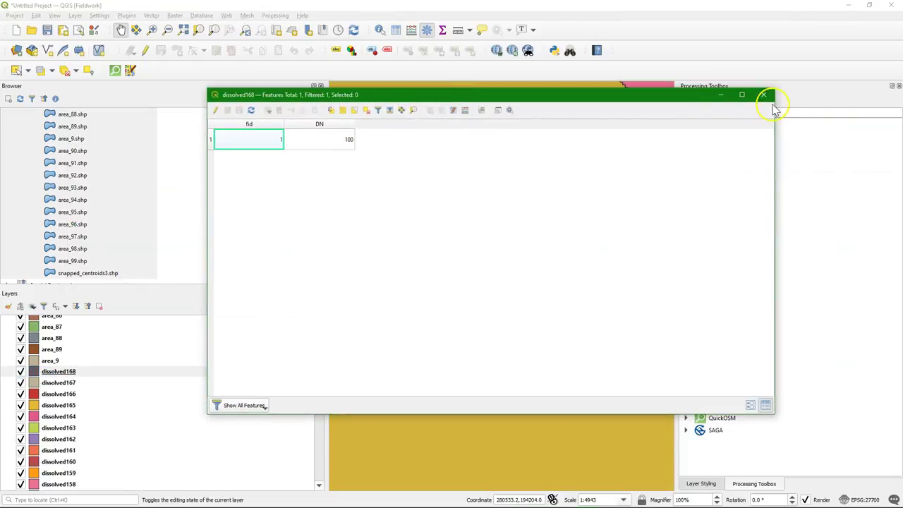
pyautogui.click(763, 94)
pyautogui.rightClick(72, 442)
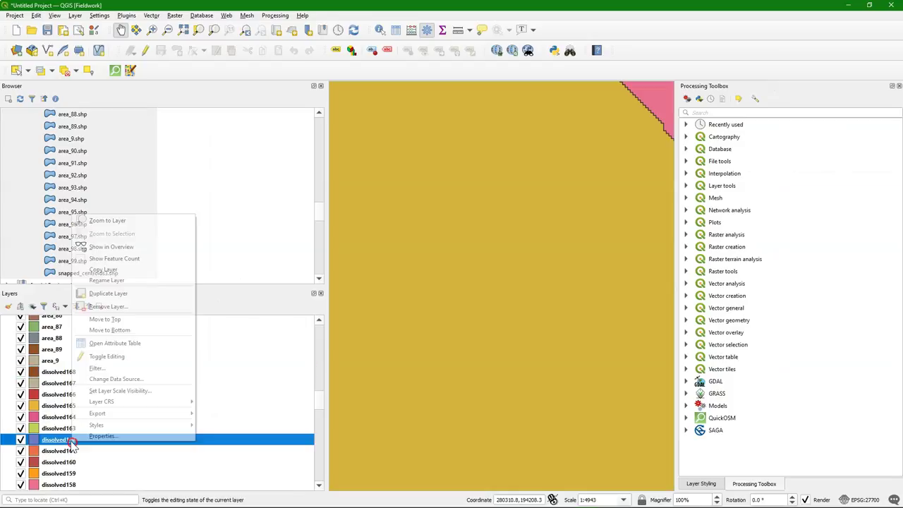
pyautogui.click(132, 346)
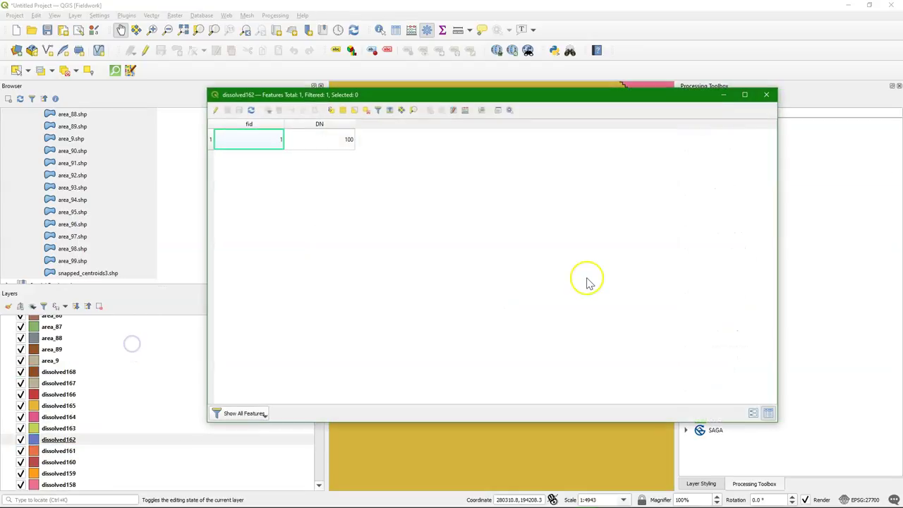
pyautogui.click(768, 97)
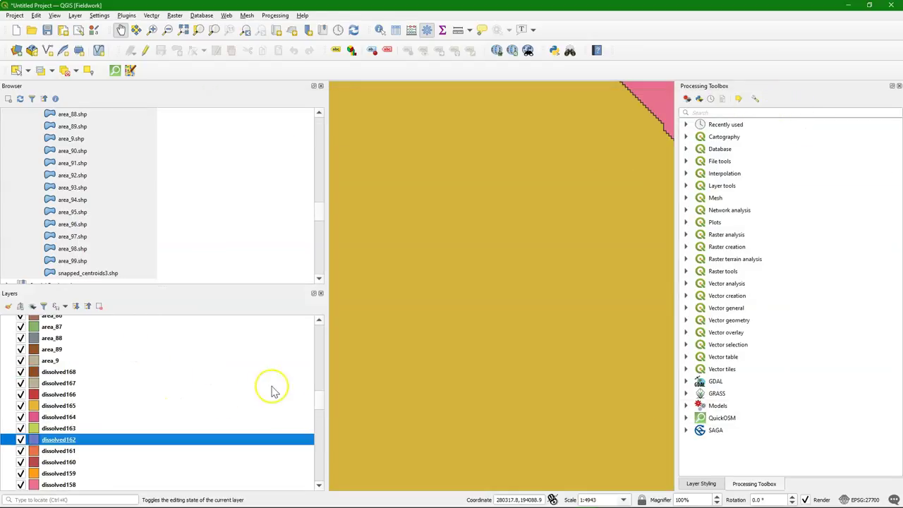
pyautogui.moveTo(318, 400); pyautogui.dragTo(317, 344)
# Open Merge Vector Layers and tick every open layer as an input.
pyautogui.click(154, 16)
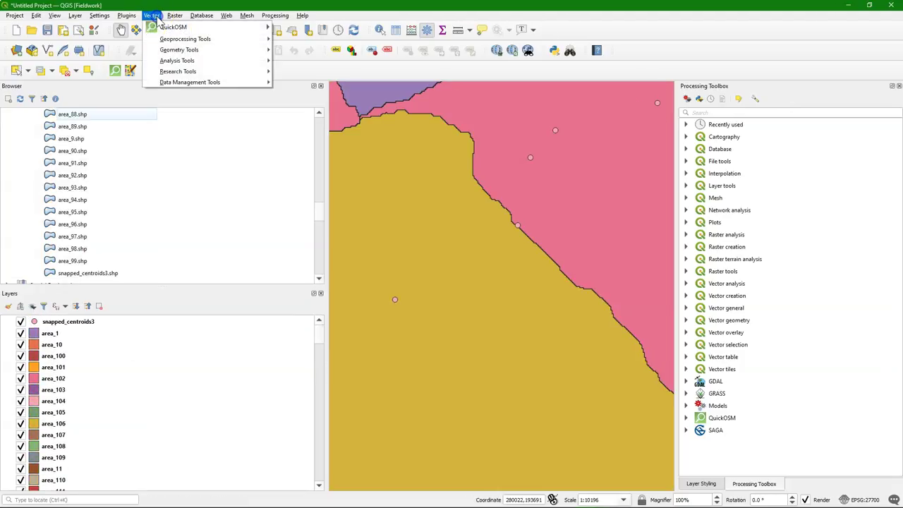
pyautogui.moveTo(180, 83)
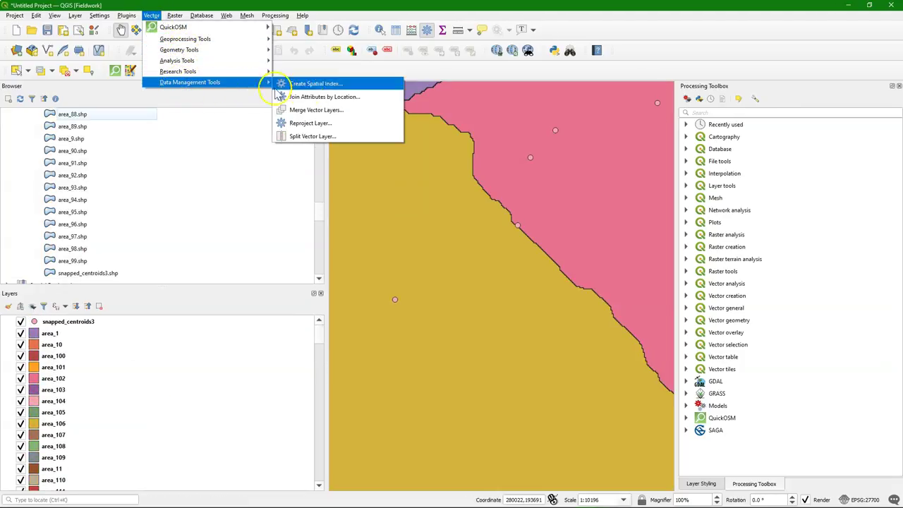
pyautogui.click(306, 110)
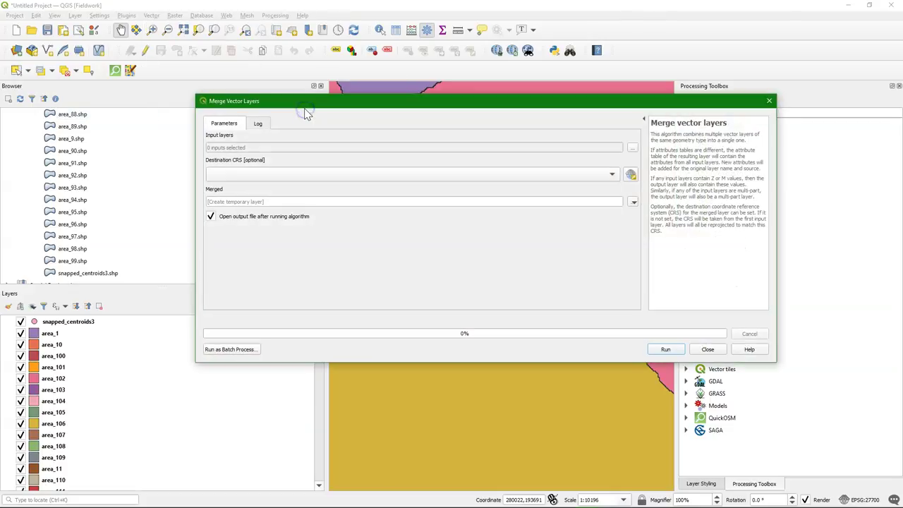
pyautogui.click(633, 150)
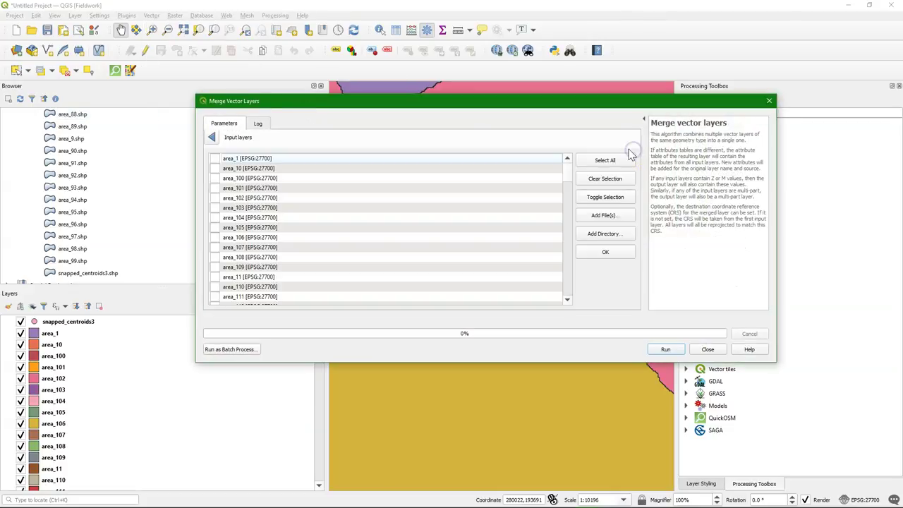
pyautogui.click(604, 160)
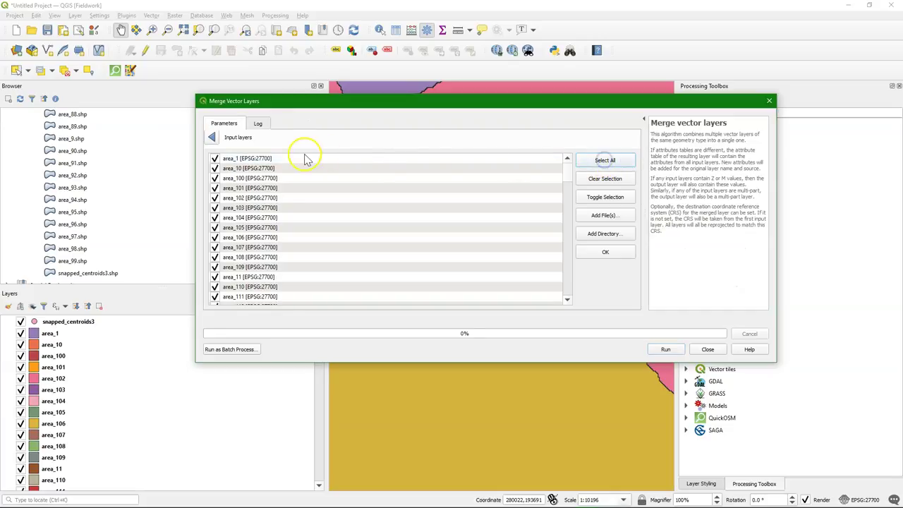
# Untick area_1–area_99 and snapped_centroids3, keeping the 168 dissolved layers as inputs.
pyautogui.click(269, 158)
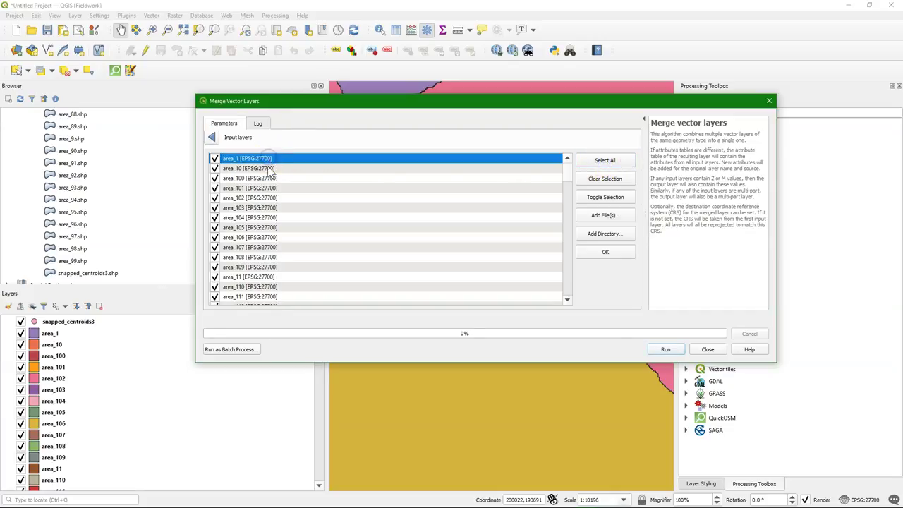
pyautogui.scroll(-15, 255, 197)
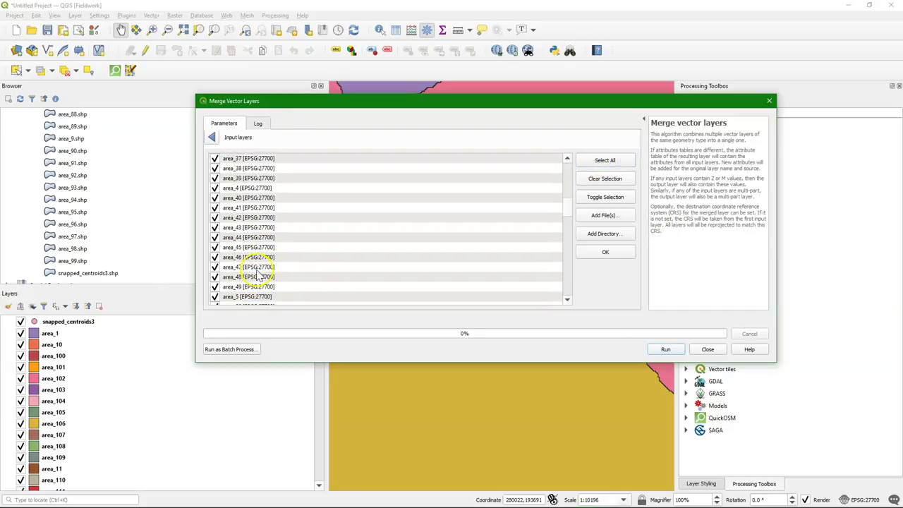
pyautogui.scroll(-20, 257, 277)
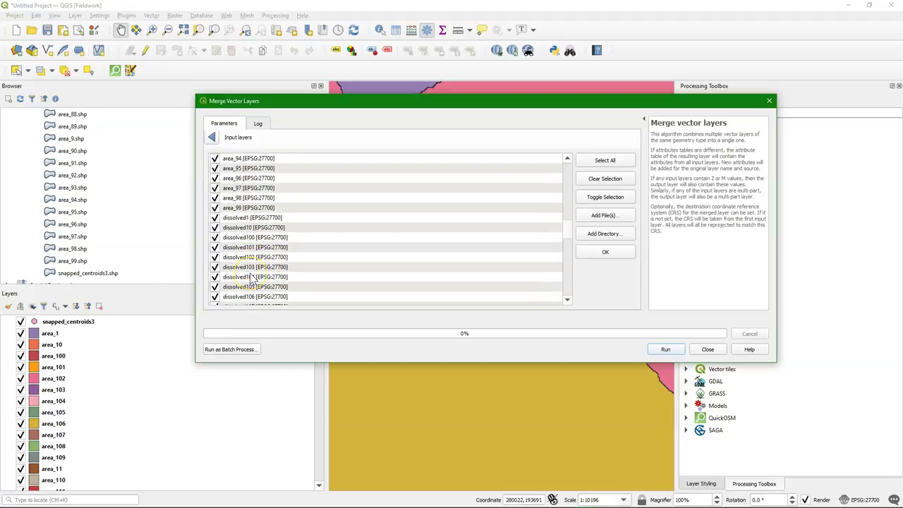
pyautogui.keyDown('shift'); pyautogui.click(246, 207); pyautogui.keyUp('shift')
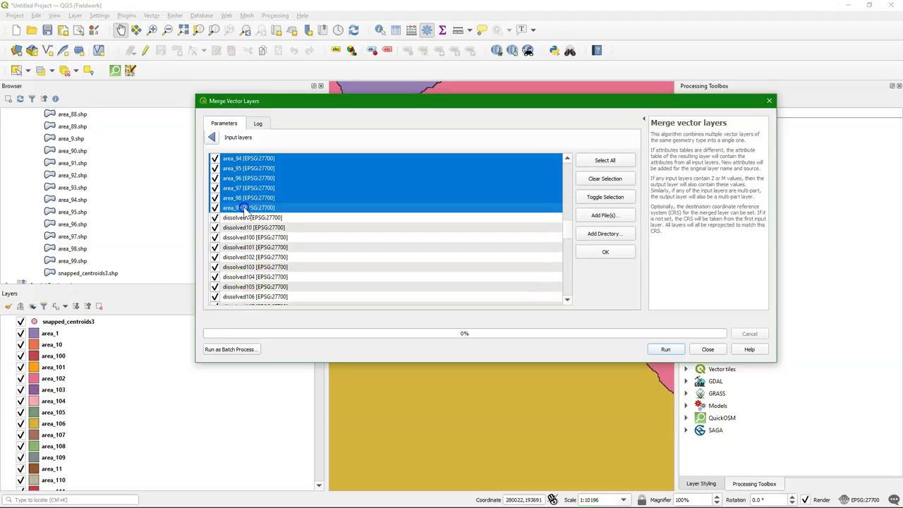
pyautogui.click(610, 197)
pyautogui.moveTo(569, 227); pyautogui.dragTo(567, 298)
pyautogui.click(247, 296)
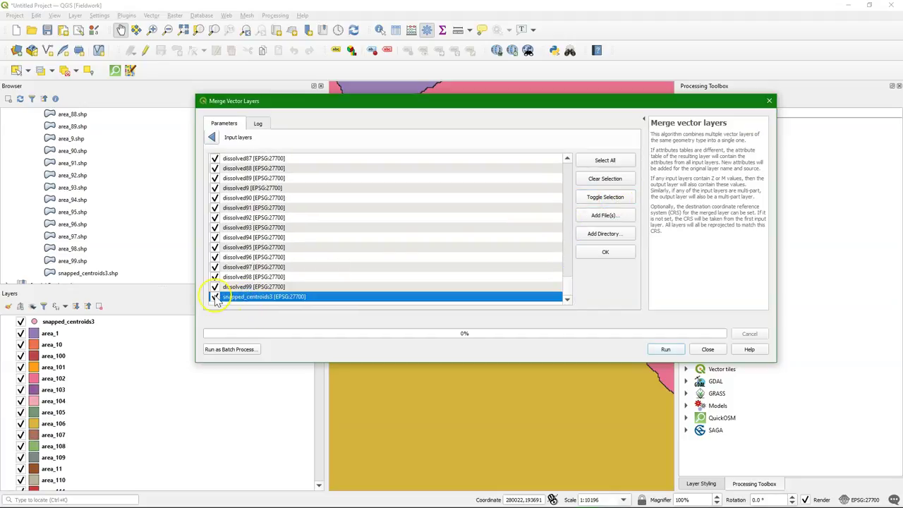
pyautogui.click(609, 259)
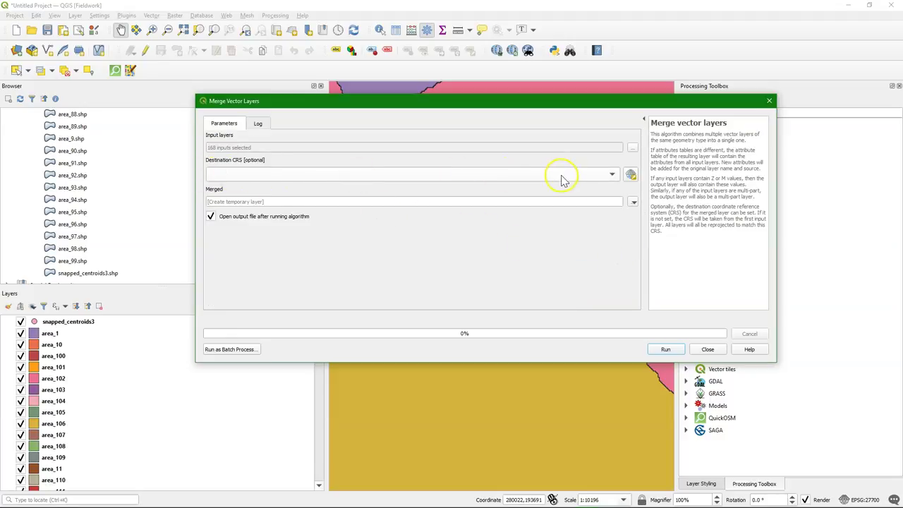
# Save the merge output as merged.shp in Z:/join/output and run the merge.
pyautogui.click(633, 202)
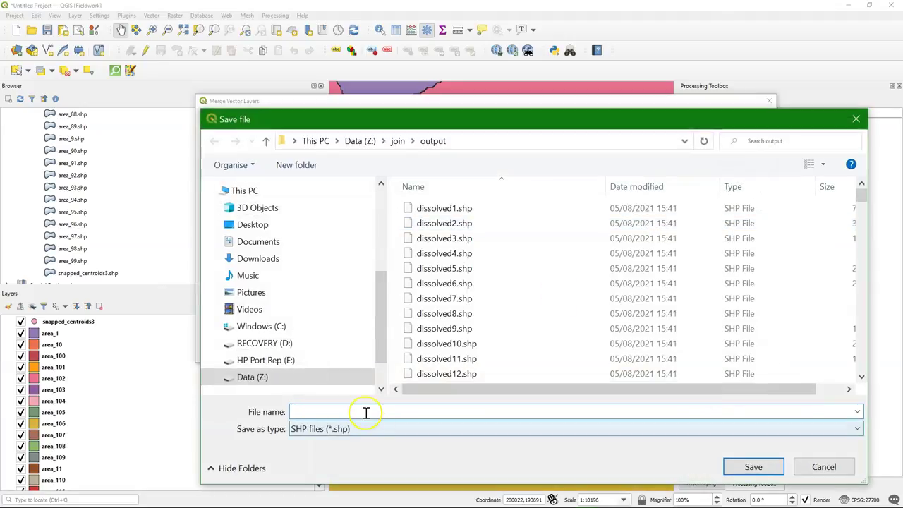
pyautogui.click(367, 411)
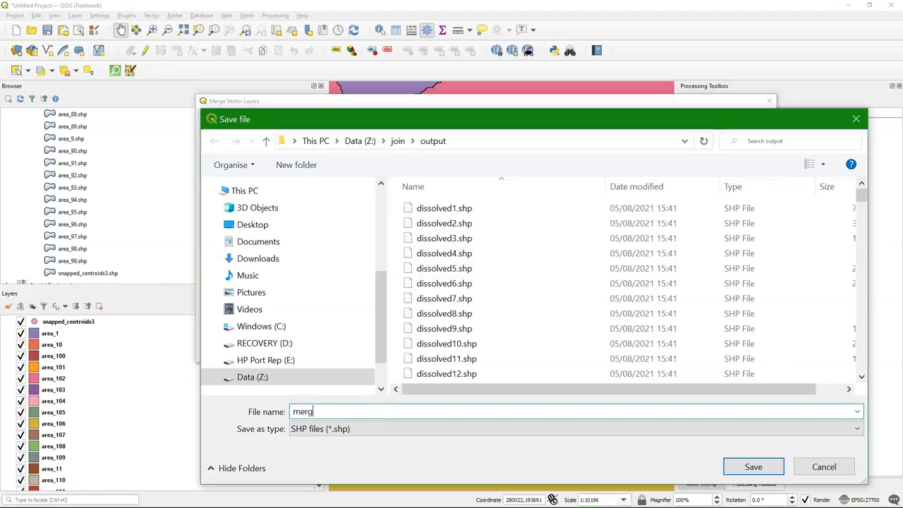
pyautogui.click(752, 466)
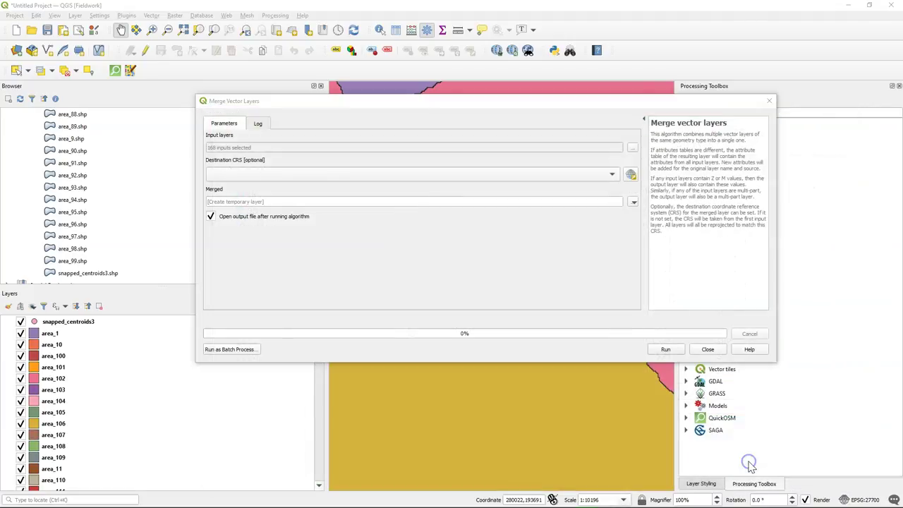
pyautogui.click(664, 350)
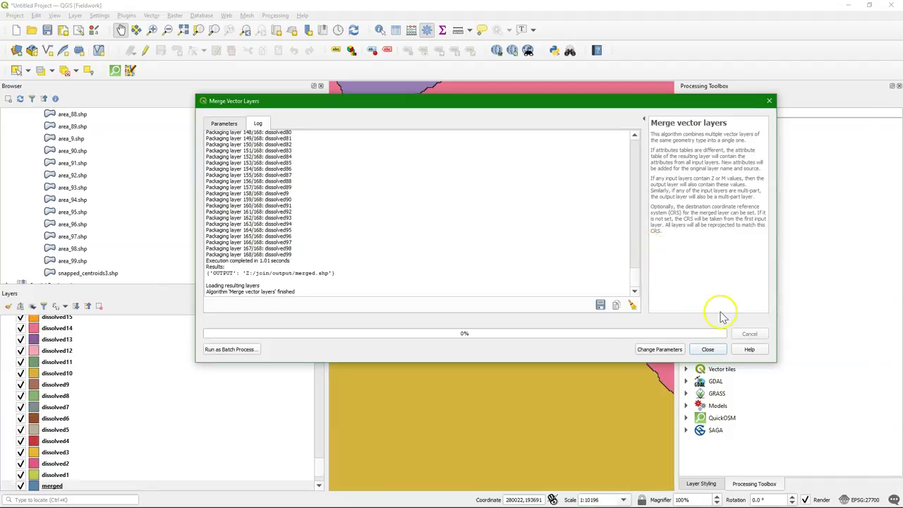
pyautogui.click(710, 349)
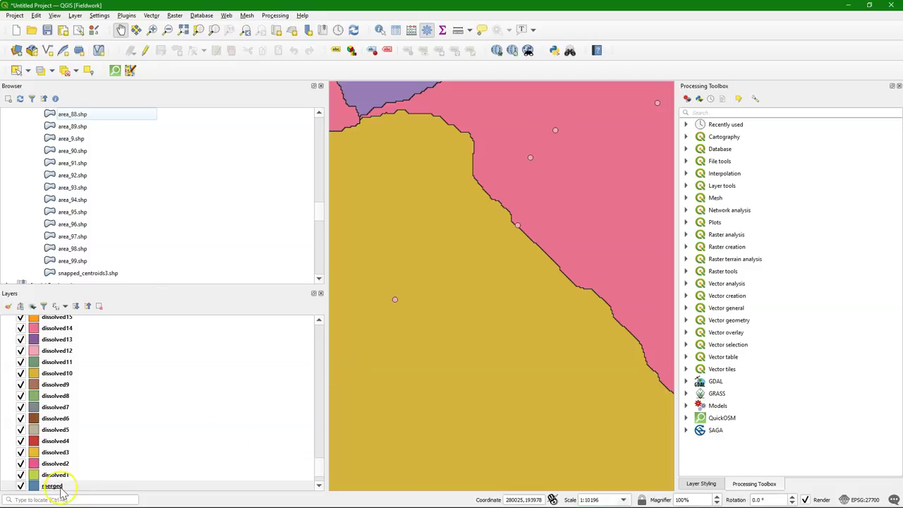
# Hide all layers, move merged to the top, and place snapped_centroids3 above it.
pyautogui.click(32, 305)
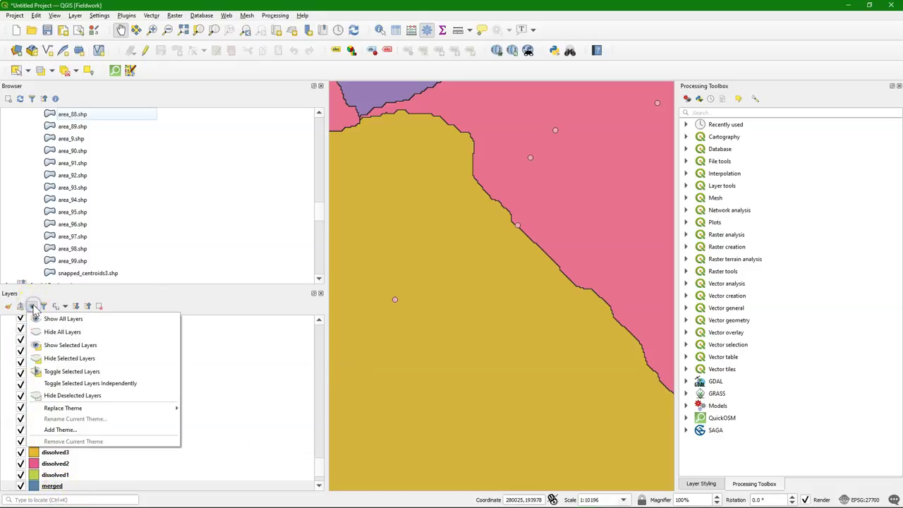
pyautogui.click(60, 319)
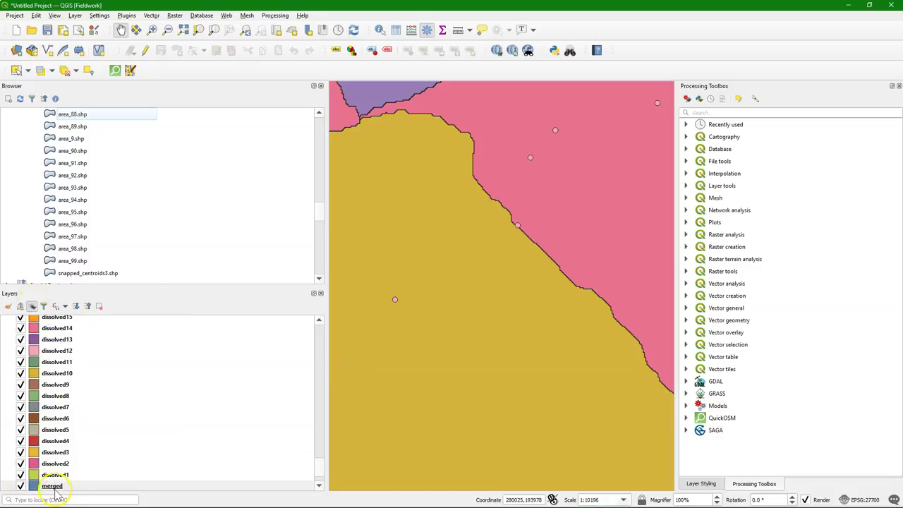
pyautogui.hotkey('ctrl', 'shift', 'h')
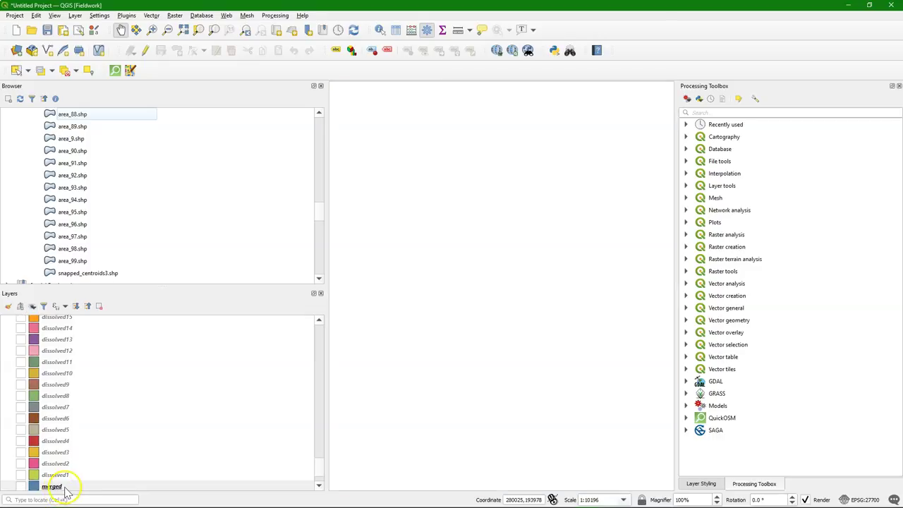
pyautogui.click(61, 489)
pyautogui.rightClick(61, 490)
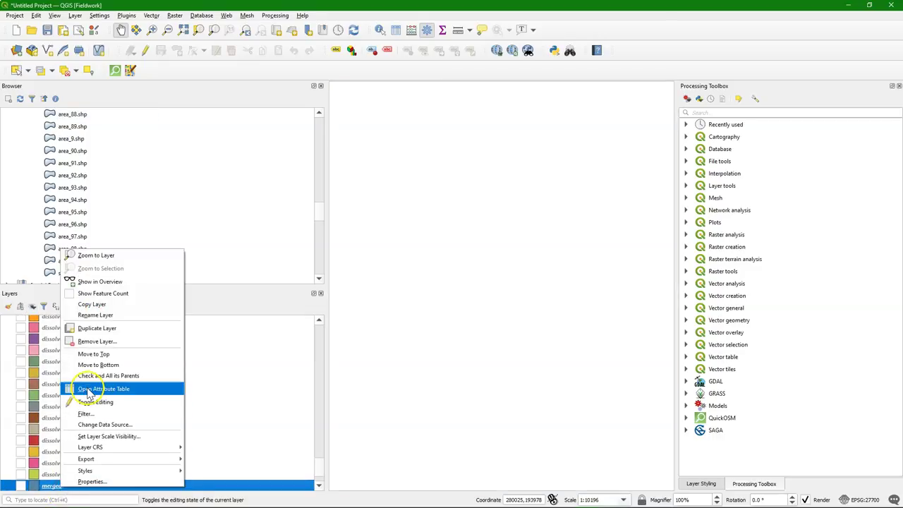
pyautogui.click(110, 353)
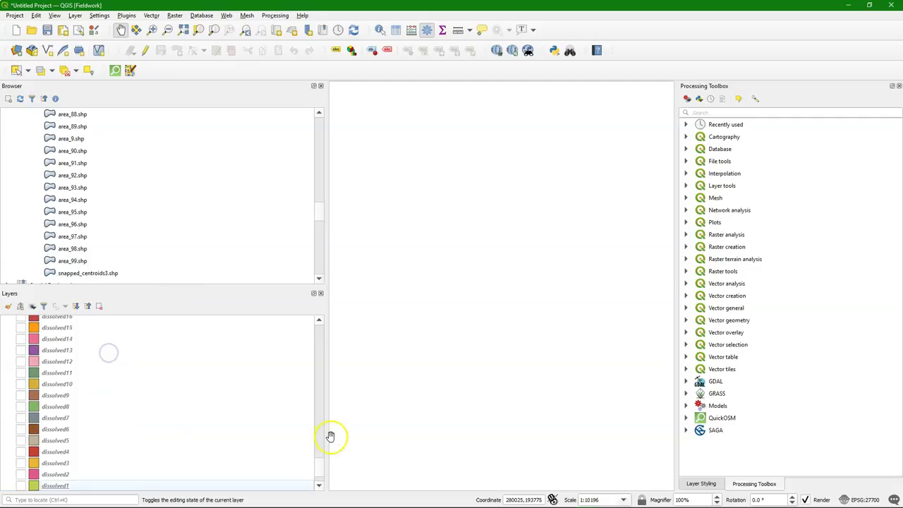
pyautogui.moveTo(321, 463); pyautogui.dragTo(322, 317)
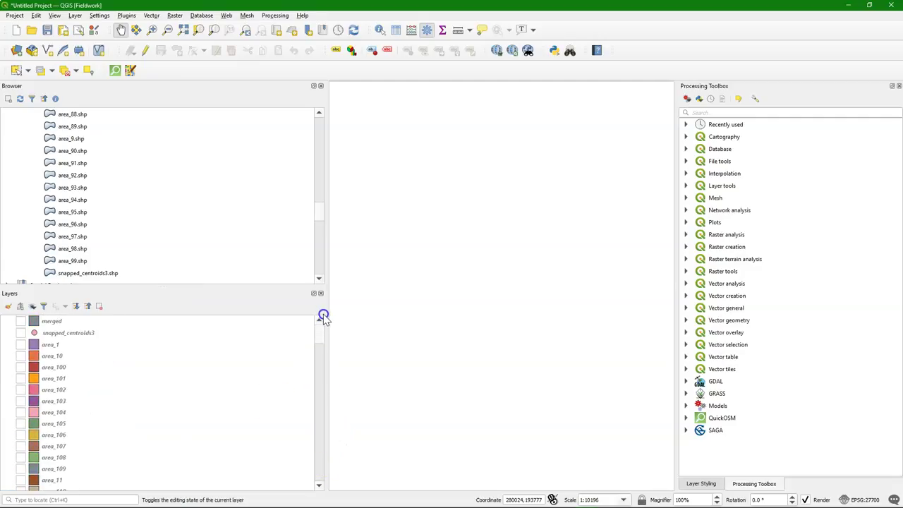
pyautogui.moveTo(86, 332)
pyautogui.mouseDown()
pyautogui.moveTo(83, 320)
pyautogui.moveTo(65, 327)
pyautogui.mouseUp()
# Turn on the snapped_centroids3 and merged layers.
pyautogui.click(20, 322)
pyautogui.click(20, 333)
pyautogui.scroll(-4, 469, 313)
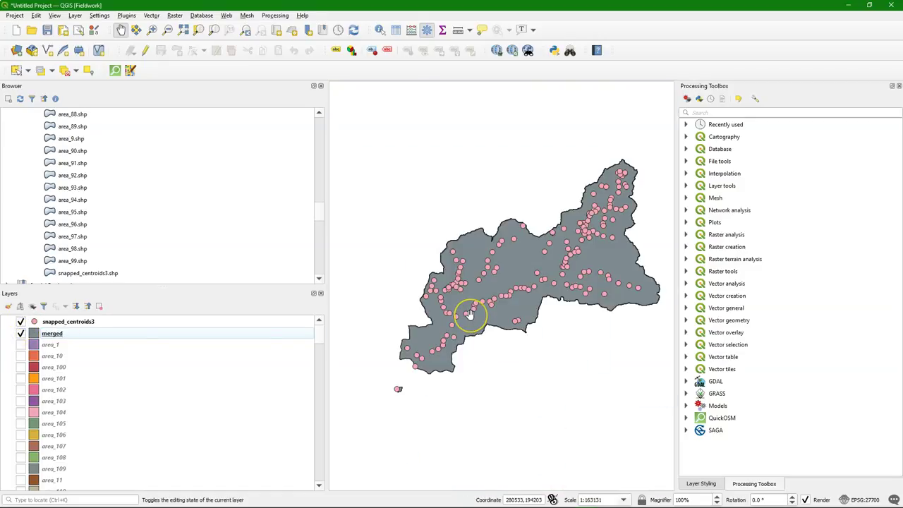
pyautogui.scroll(1, 469, 314)
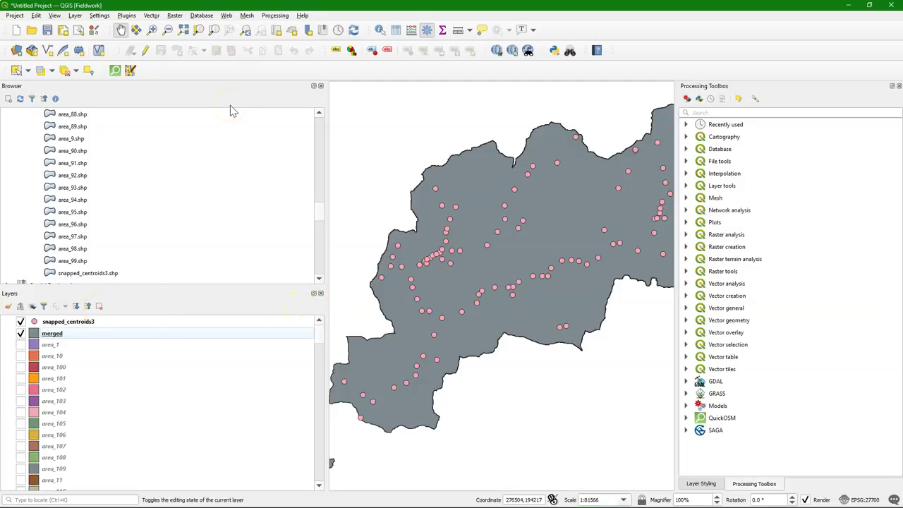
# Check the merged attribute table, which holds 168 features.
pyautogui.rightClick(62, 335)
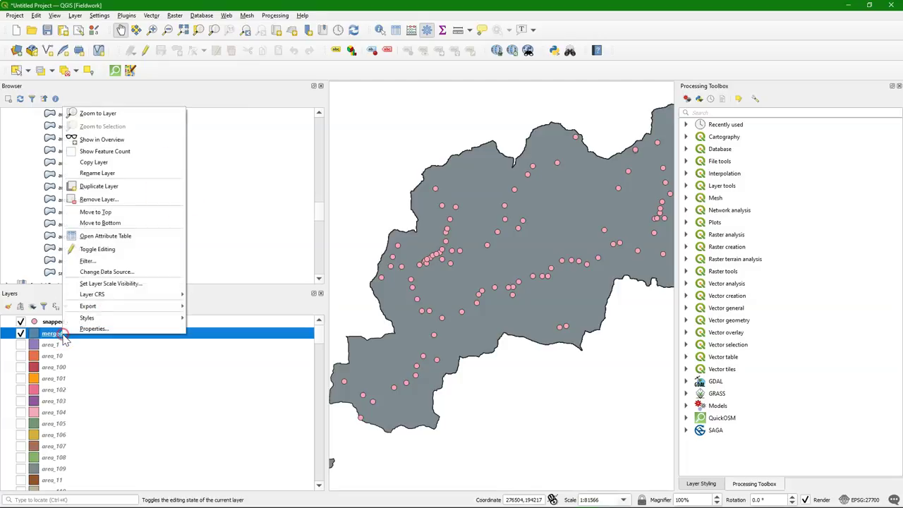
pyautogui.click(125, 239)
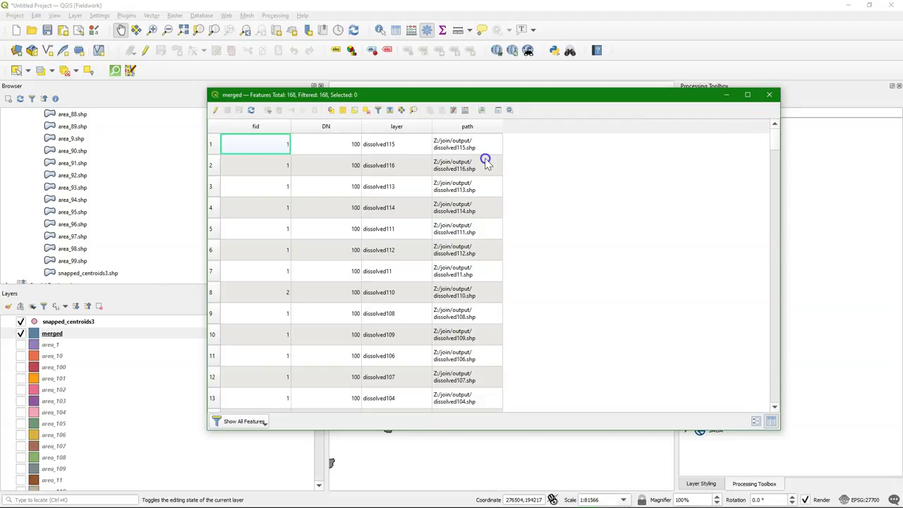
pyautogui.click(769, 95)
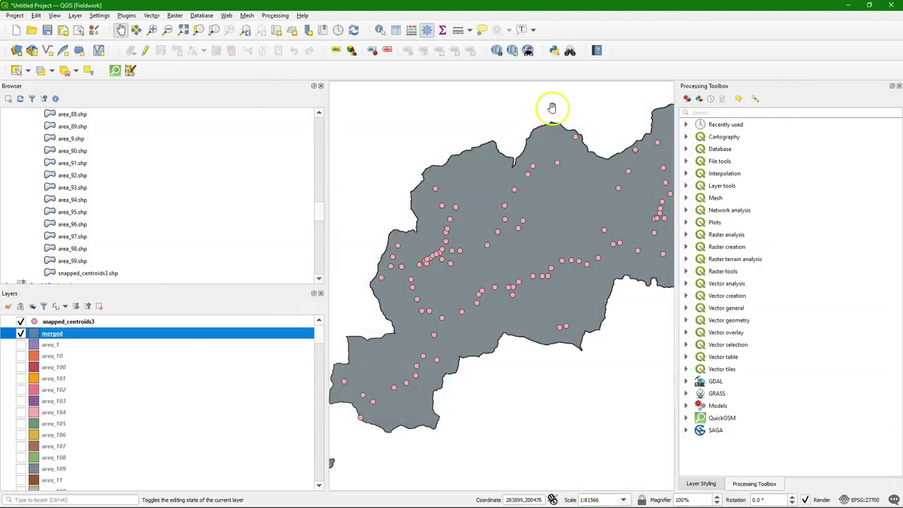
# Set Snap Geometries to Layer to snap snapped_centroids3 to merged, preferring closest points.
pyautogui.click(700, 113)
pyautogui.write('snap')
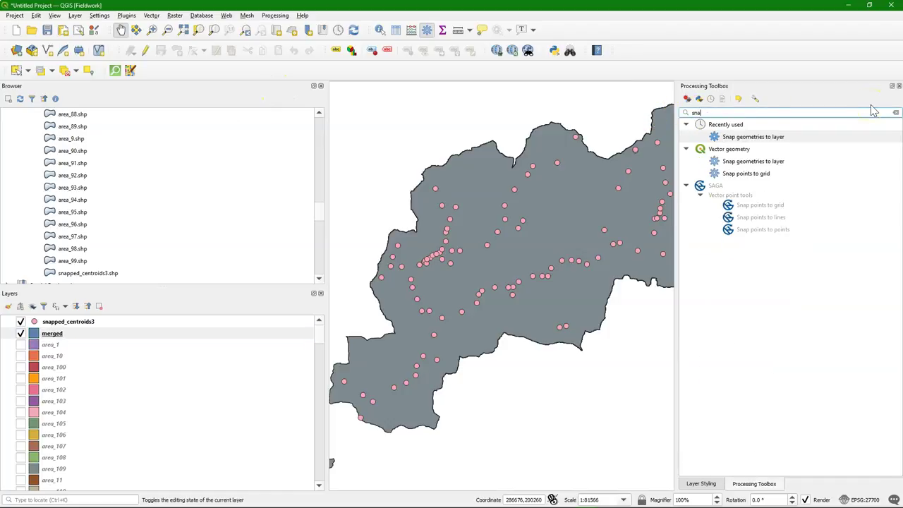
pyautogui.doubleClick(769, 162)
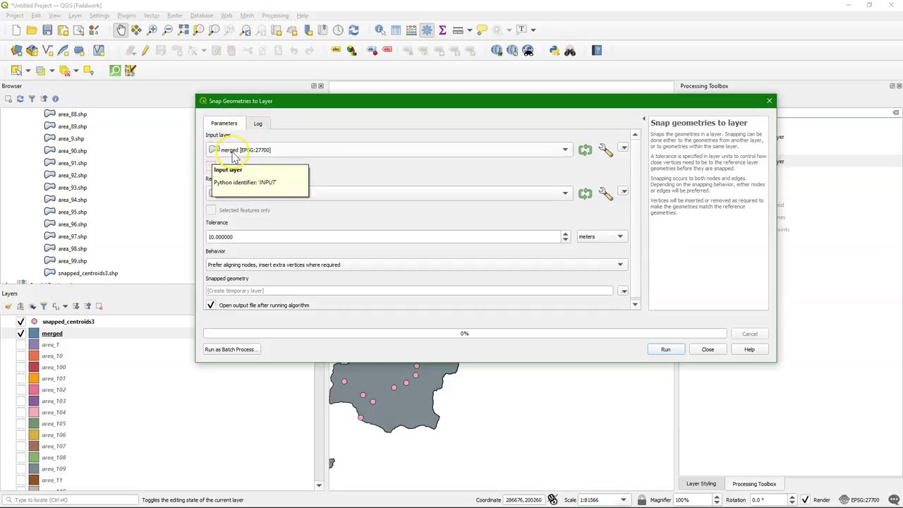
pyautogui.click(233, 154)
pyautogui.click(248, 492)
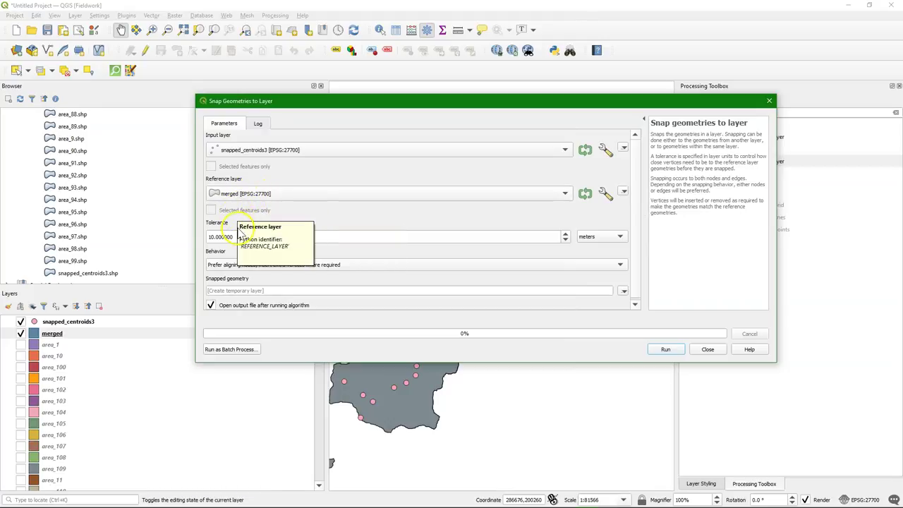
pyautogui.click(209, 237)
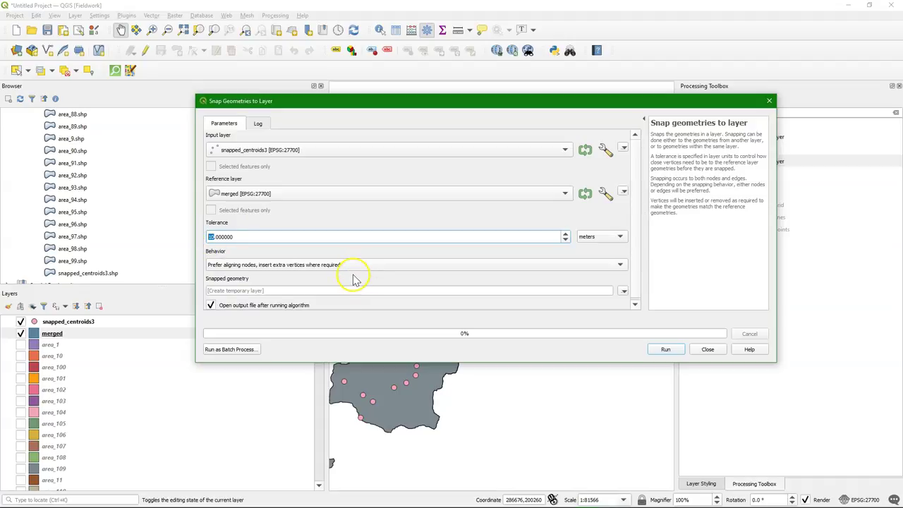
pyautogui.write('5')
pyautogui.click(268, 267)
pyautogui.click(265, 276)
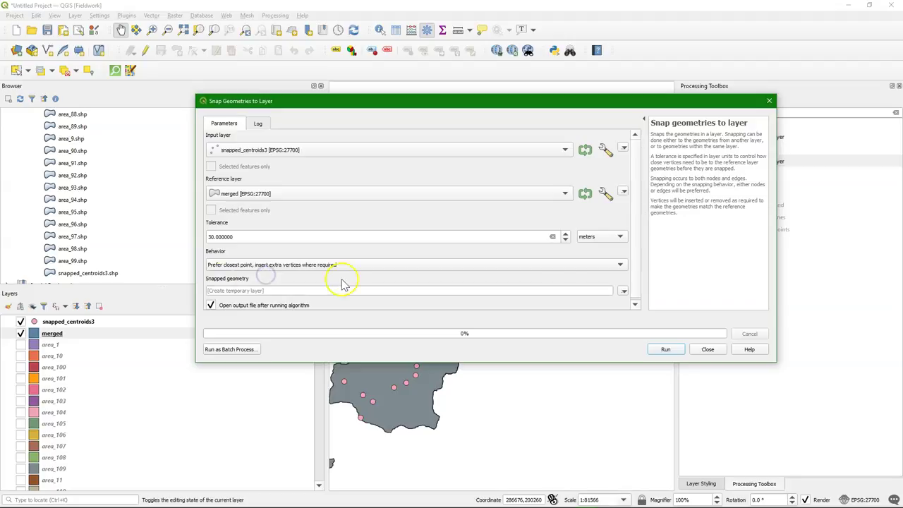
# Save the snapped result as snapped.shp in the output folder and run it.
pyautogui.scroll(-1, 636, 291)
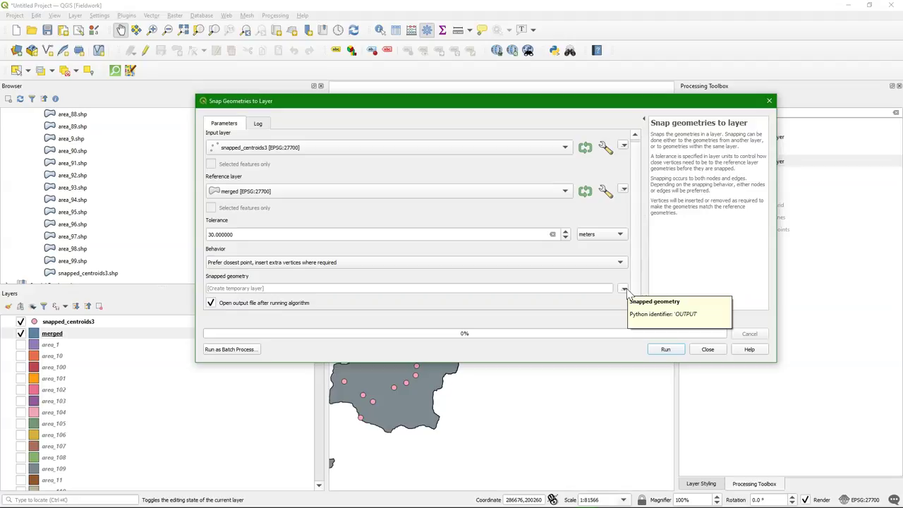
pyautogui.click(623, 290)
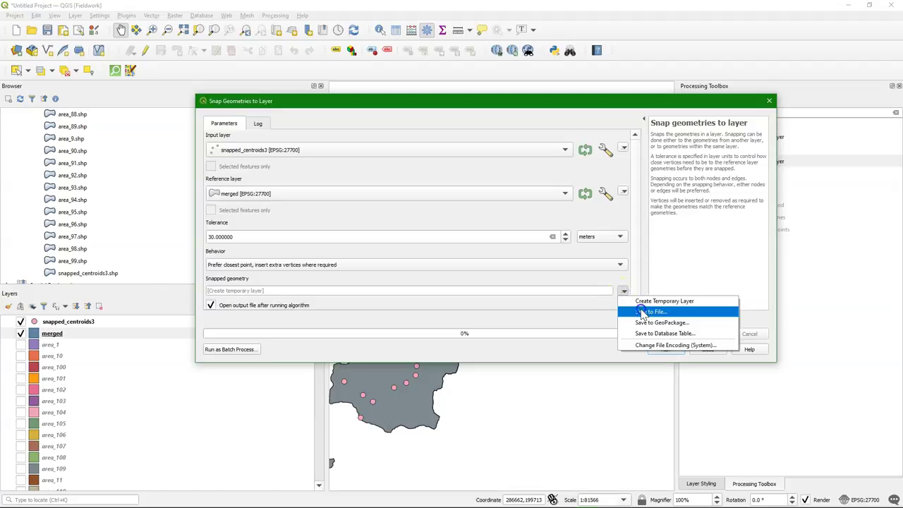
pyautogui.click(638, 310)
pyautogui.click(399, 416)
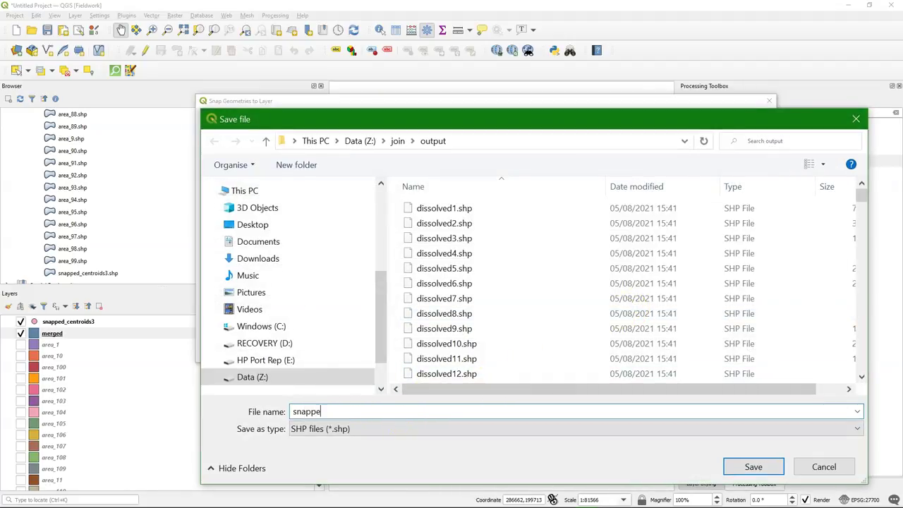
pyautogui.write('snapped')
pyautogui.click(752, 466)
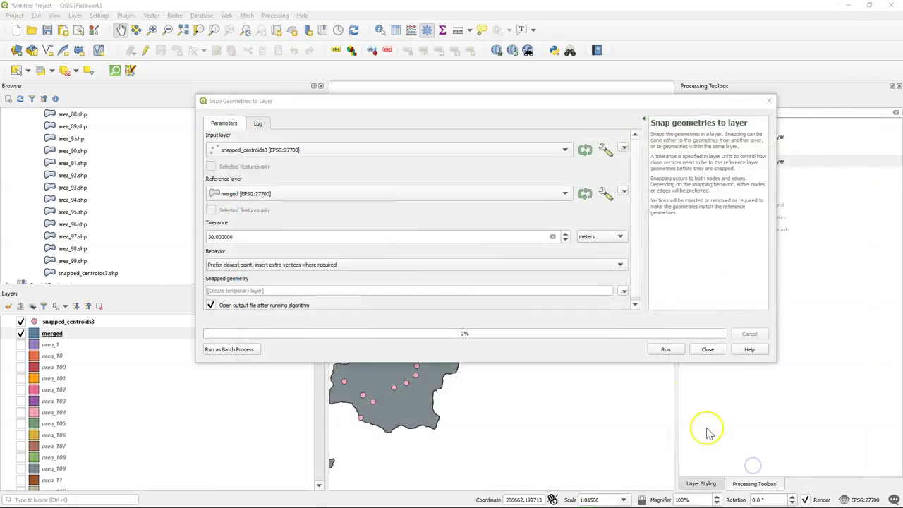
pyautogui.click(674, 349)
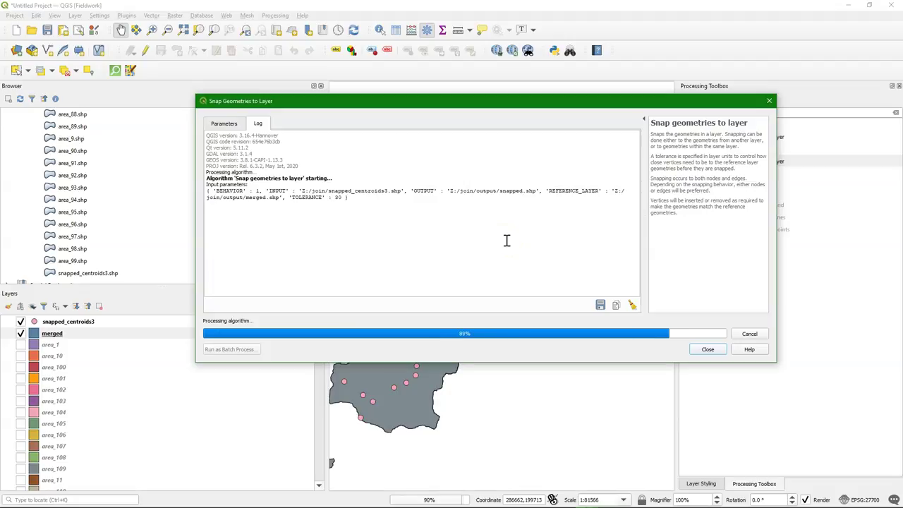
pyautogui.click(707, 349)
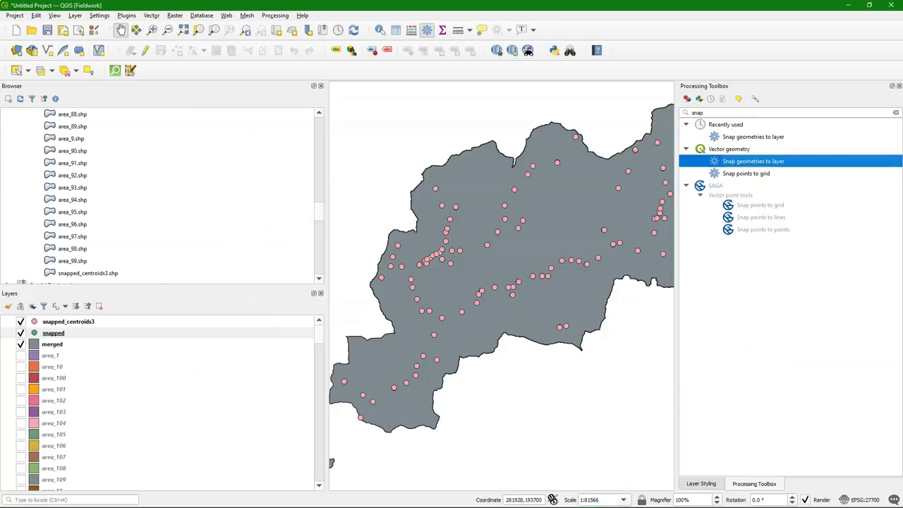
pyautogui.scroll(6, 480, 294)
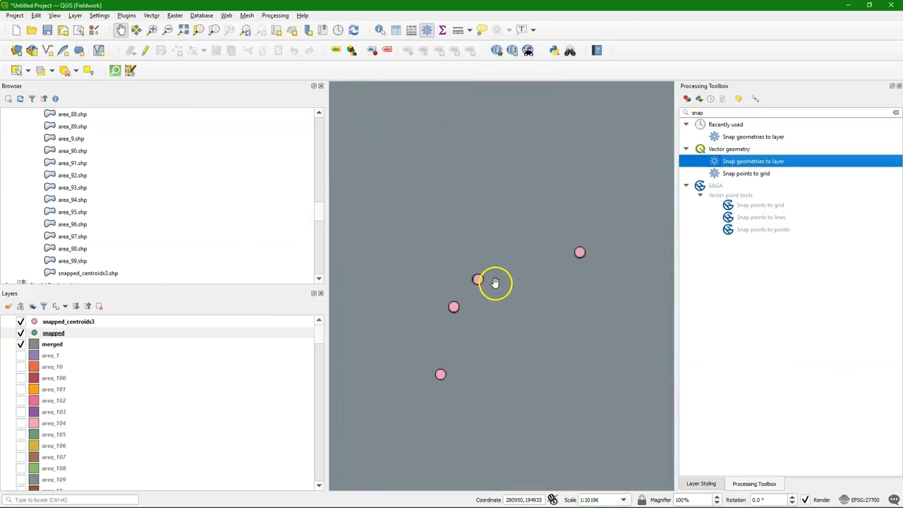
pyautogui.click(431, 272)
pyautogui.moveTo(369, 263); pyautogui.dragTo(452, 262)
pyautogui.scroll(2, 451, 261)
pyautogui.scroll(-5, 428, 258)
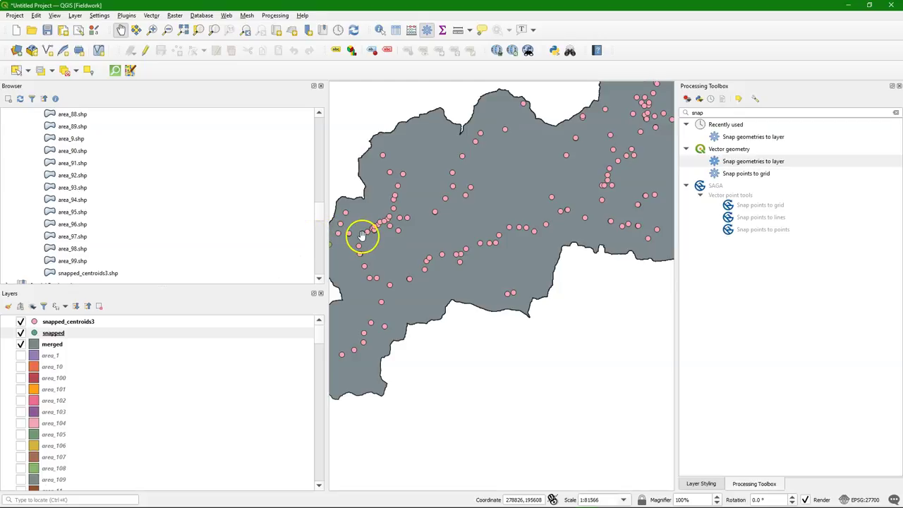
pyautogui.scroll(-1, 359, 240)
# Open Join Attributes by Location with merged as base layer and the touches predicate.
pyautogui.click(152, 15)
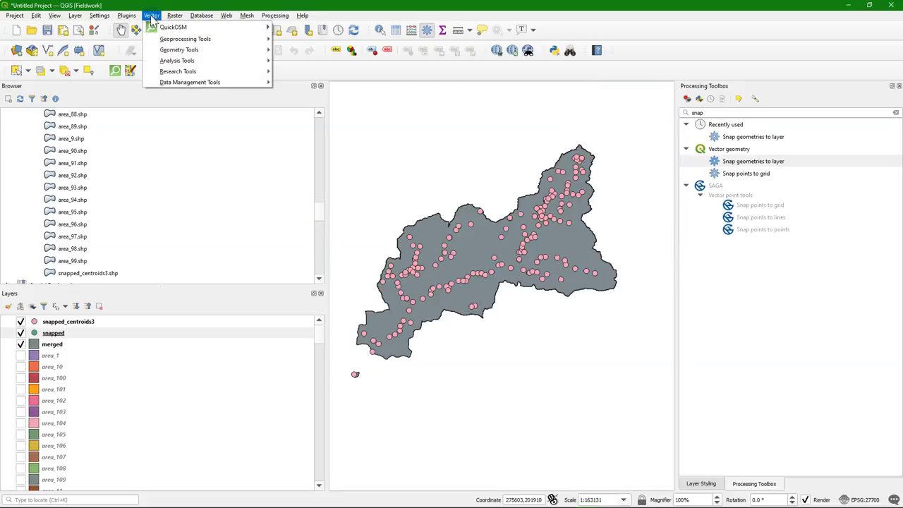
pyautogui.moveTo(213, 84)
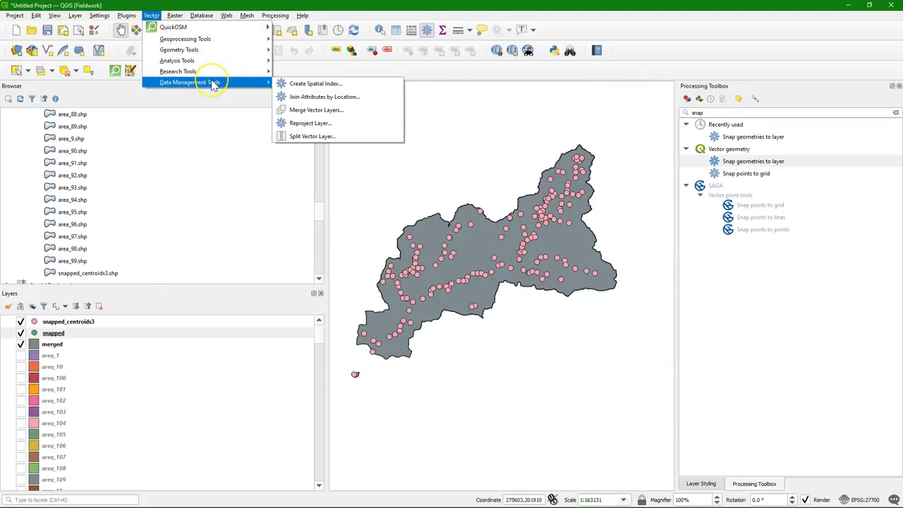
pyautogui.click(353, 101)
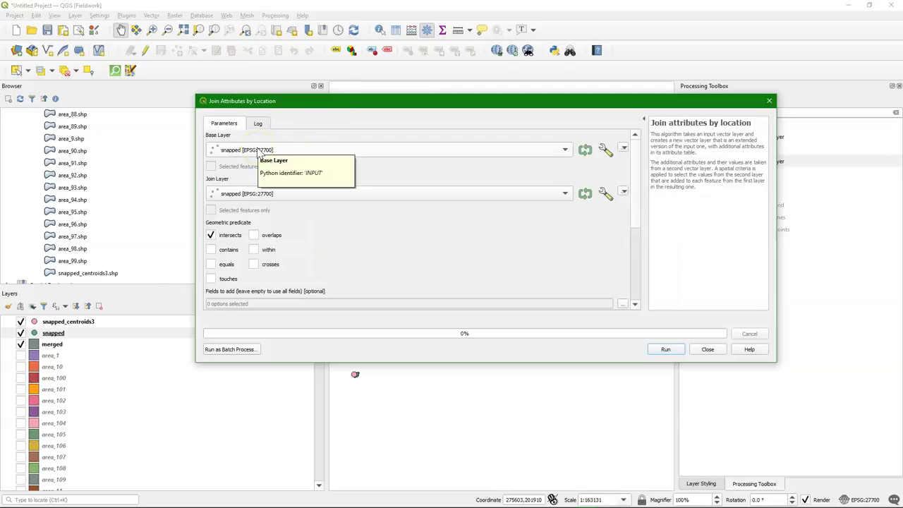
pyautogui.click(258, 151)
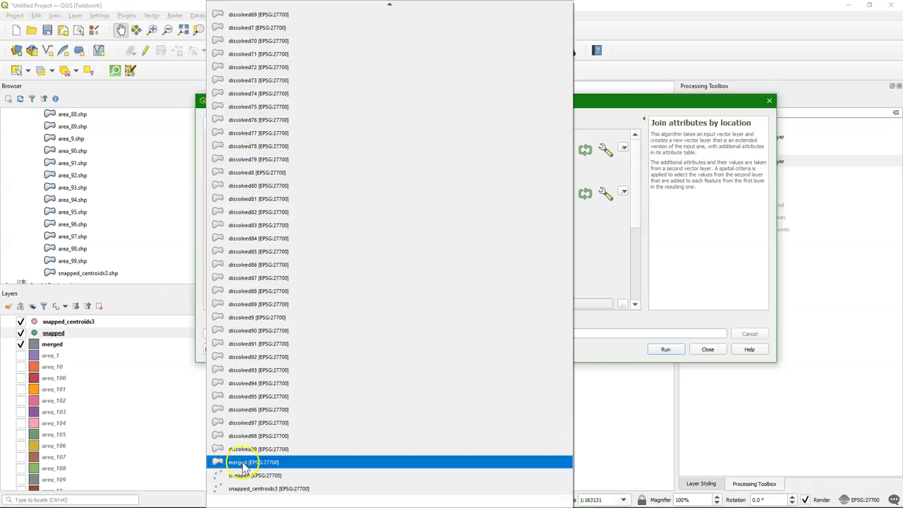
pyautogui.click(238, 459)
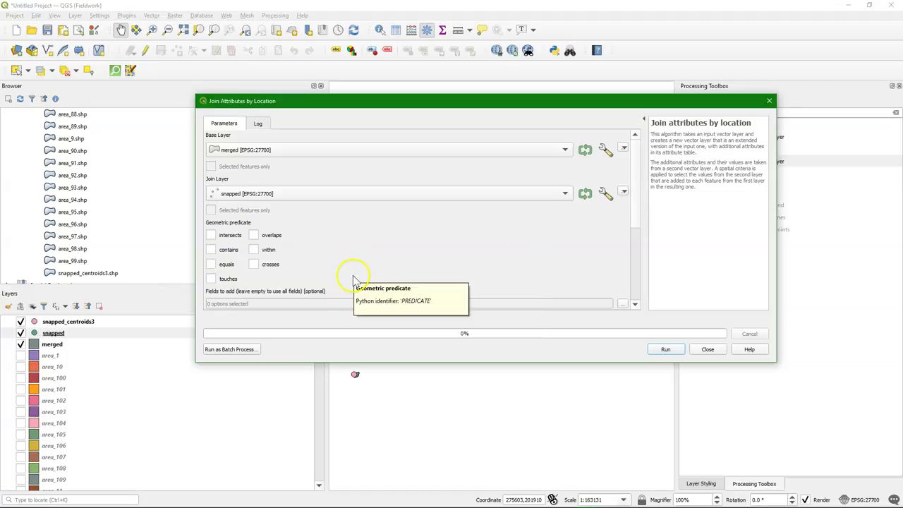
pyautogui.click(210, 278)
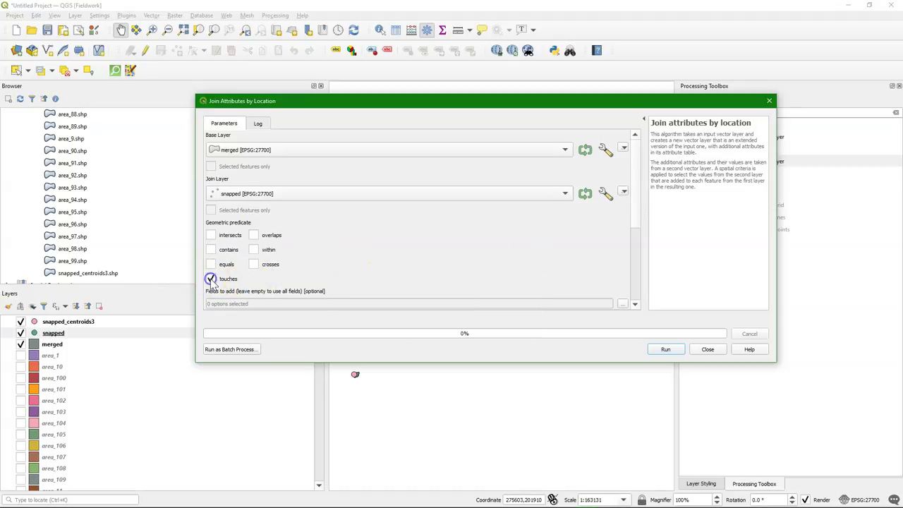
# Save the join result as joined.shp and run the join.
pyautogui.moveTo(633, 210); pyautogui.dragTo(630, 283)
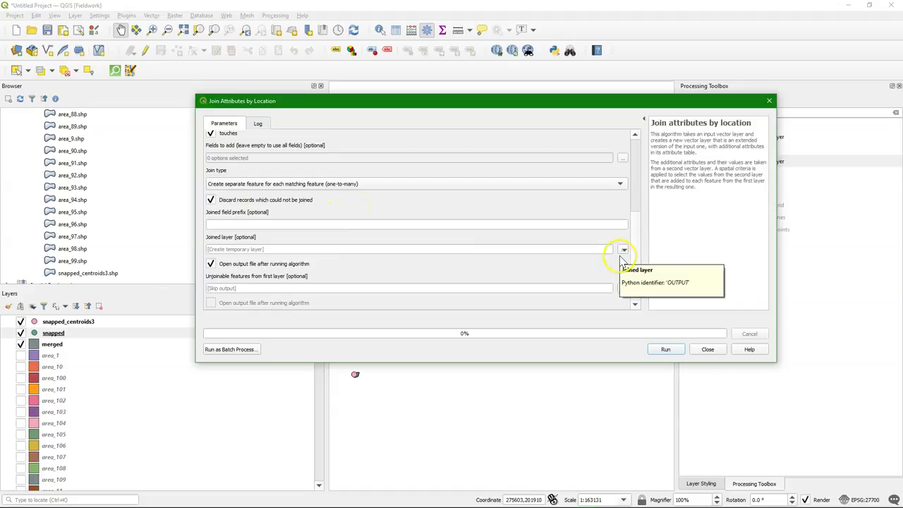
pyautogui.click(623, 251)
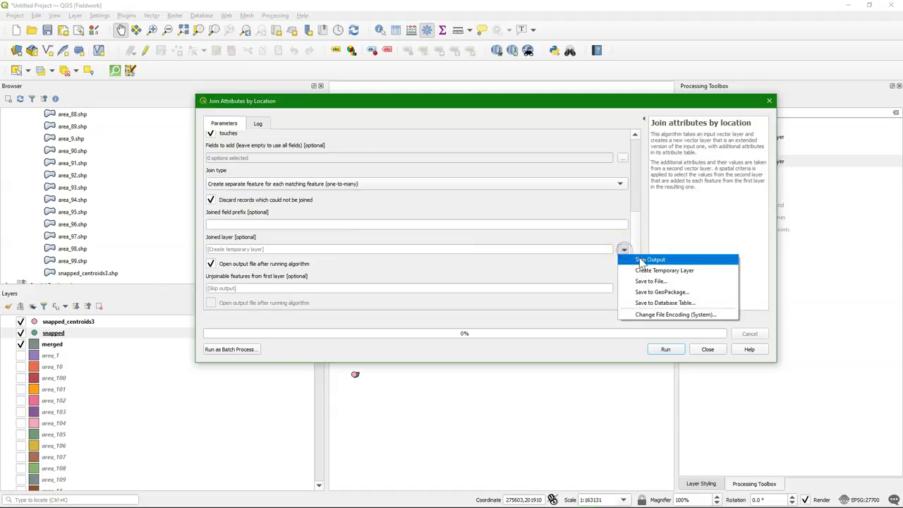
pyautogui.click(649, 282)
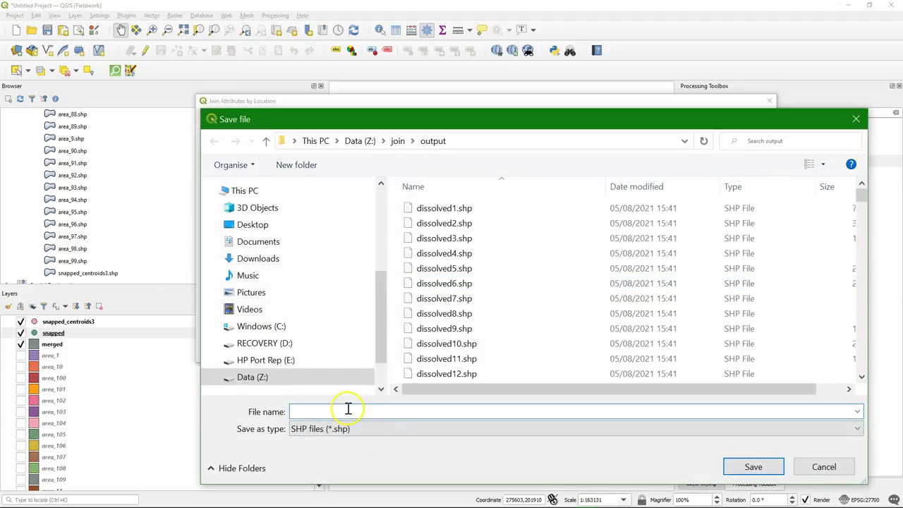
pyautogui.click(752, 466)
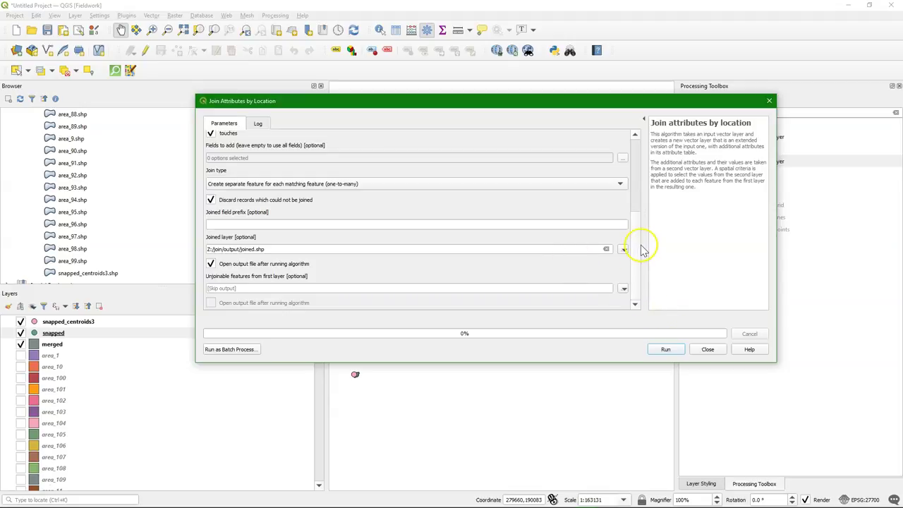
pyautogui.click(665, 349)
pyautogui.click(706, 351)
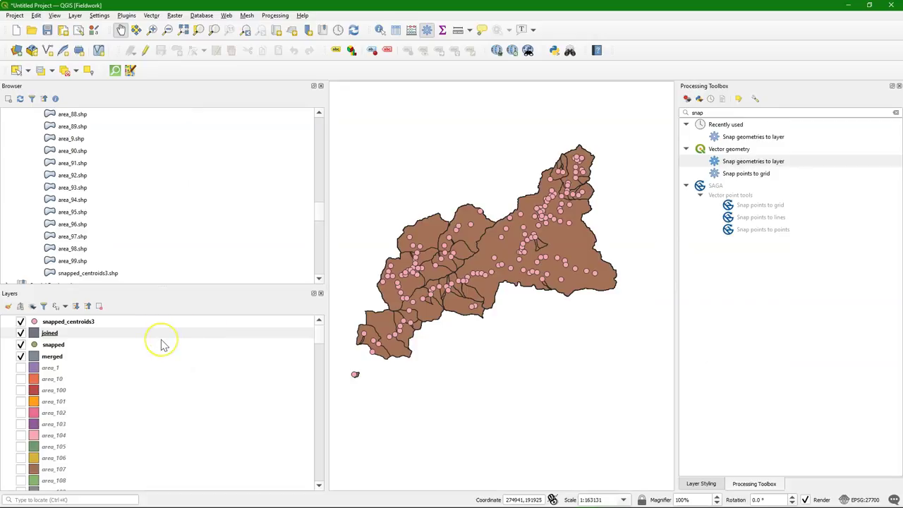
# Make the joined layer active and select one of its catchment polygons on the map.
pyautogui.click(152, 342)
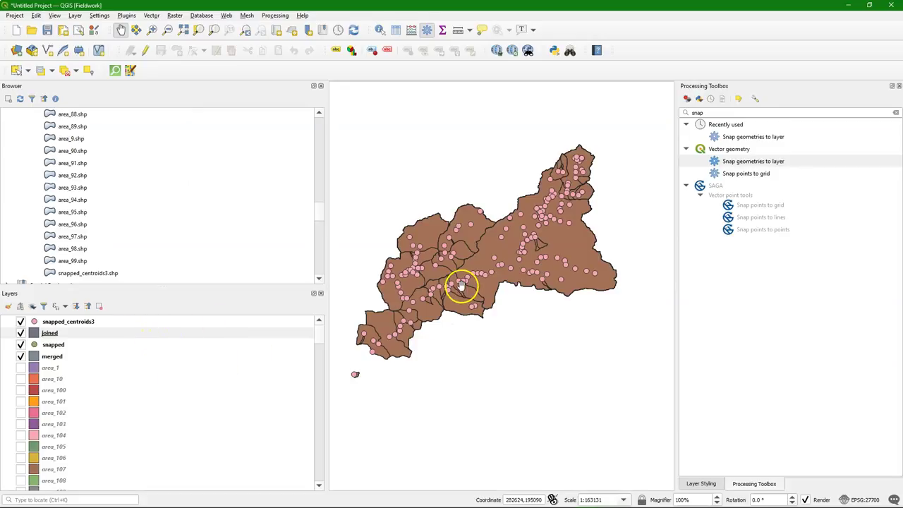
pyautogui.scroll(3, 448, 293)
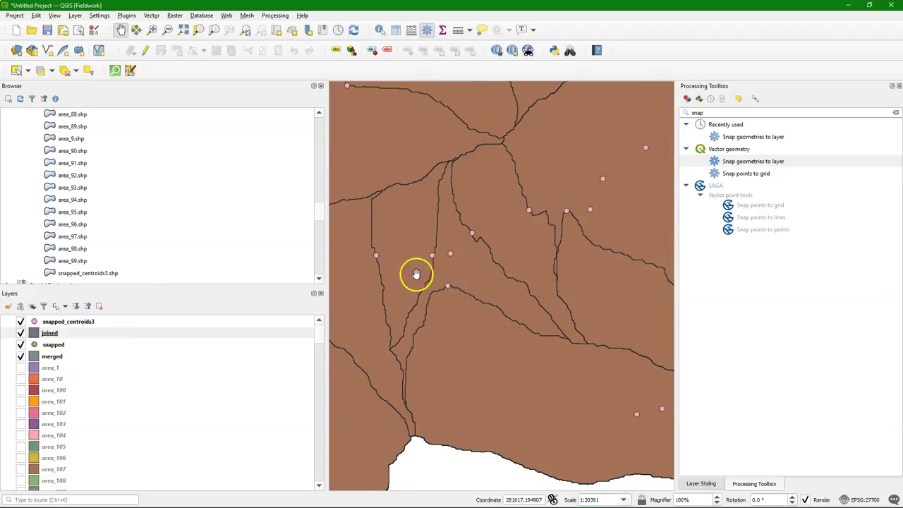
pyautogui.moveTo(469, 276); pyautogui.dragTo(552, 304)
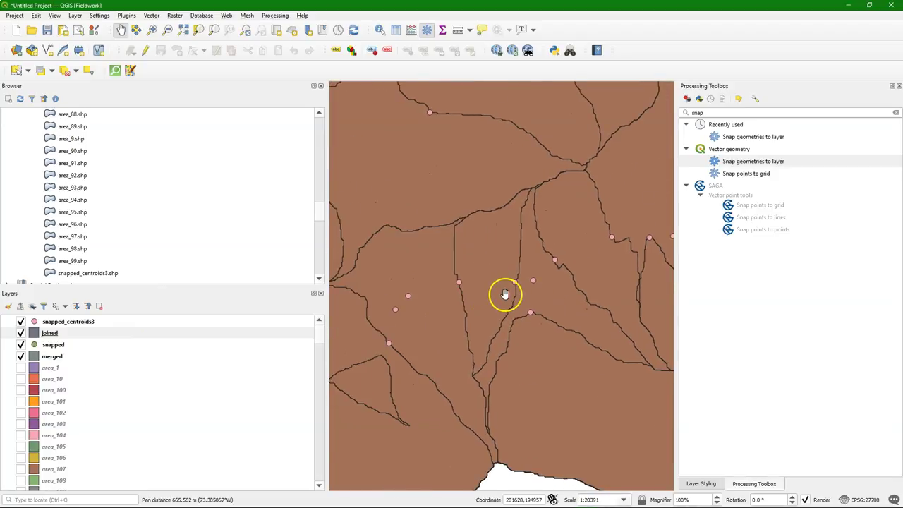
pyautogui.scroll(2, 520, 288)
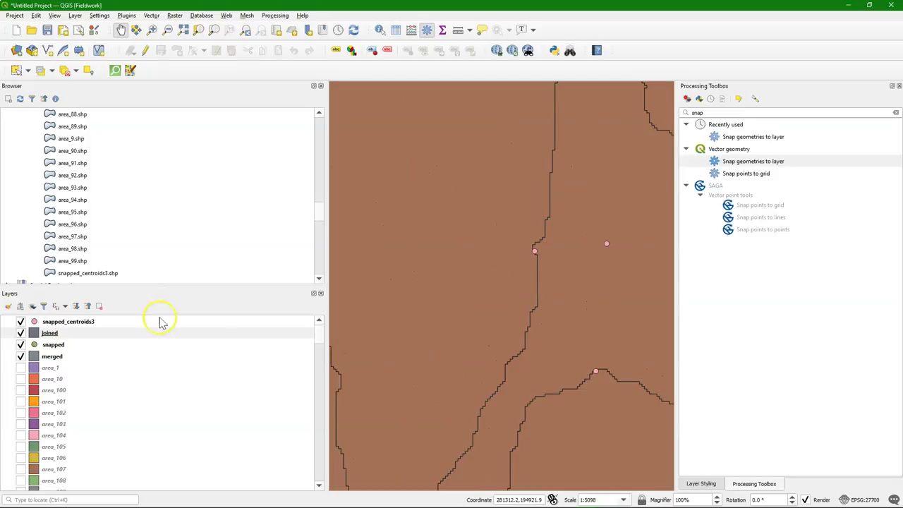
pyautogui.click(15, 71)
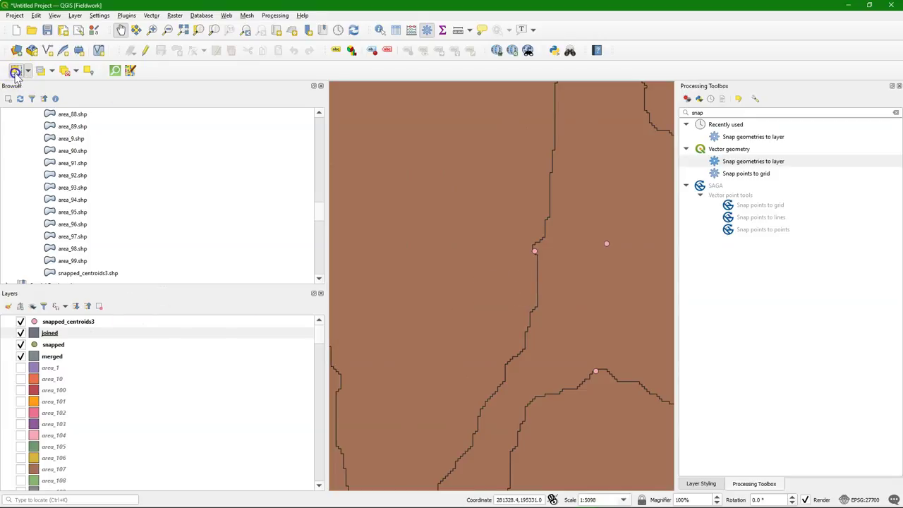
pyautogui.click(461, 278)
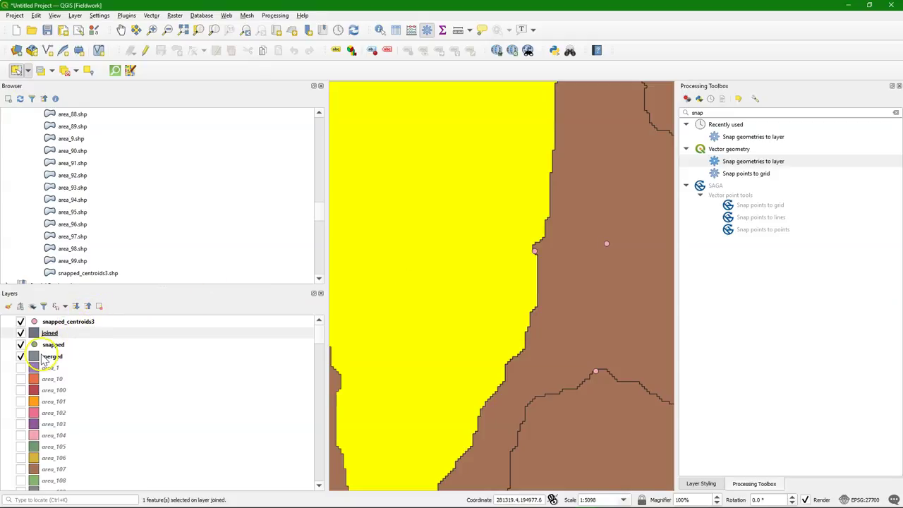
# Hide snapped_centroids3, move the snapped layer above joined, and select the outlet point on the polygon's edge.
pyautogui.click(20, 321)
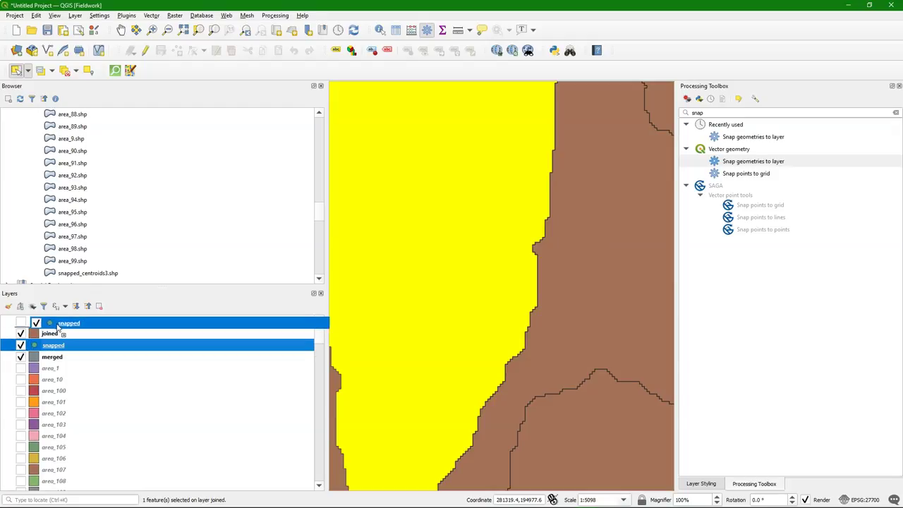
pyautogui.moveTo(58, 326)
pyautogui.mouseDown()
pyautogui.moveTo(49, 326)
pyautogui.moveTo(56, 329)
pyautogui.mouseUp()
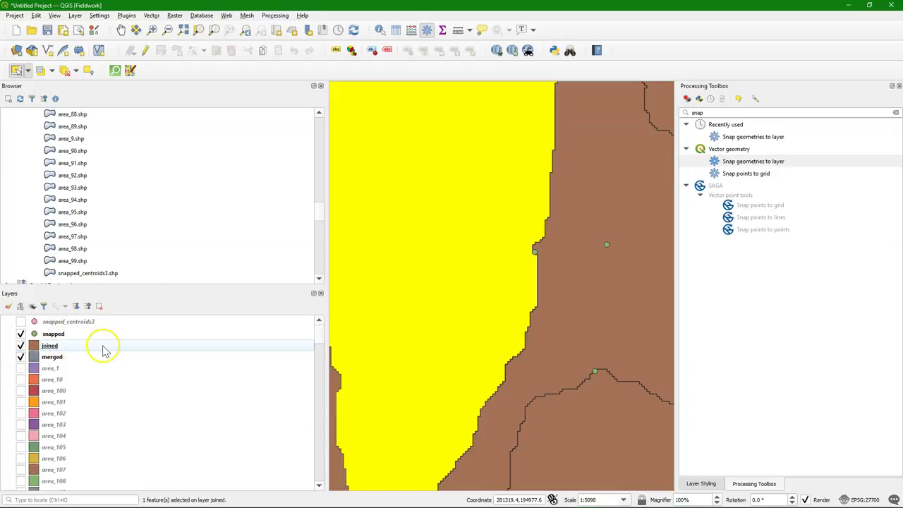
pyautogui.scroll(-2, 480, 392)
pyautogui.scroll(2, 462, 420)
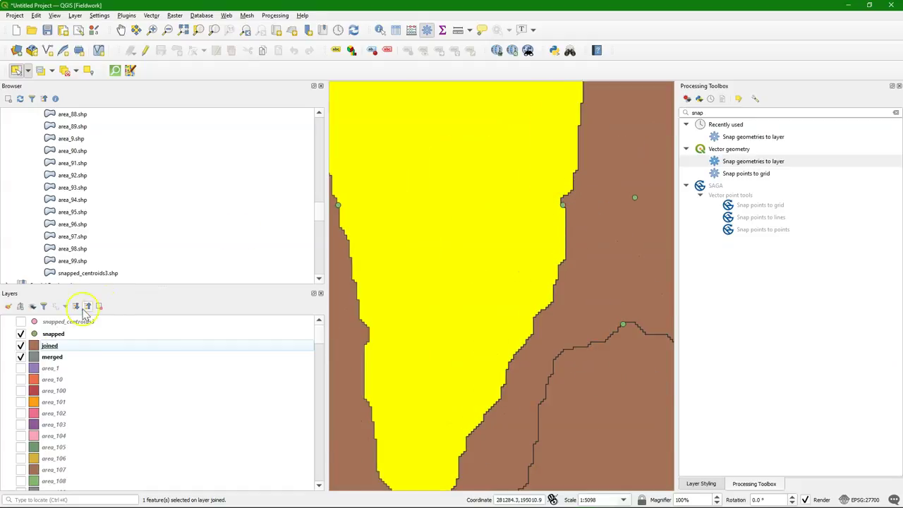
pyautogui.click(49, 343)
pyautogui.click(52, 334)
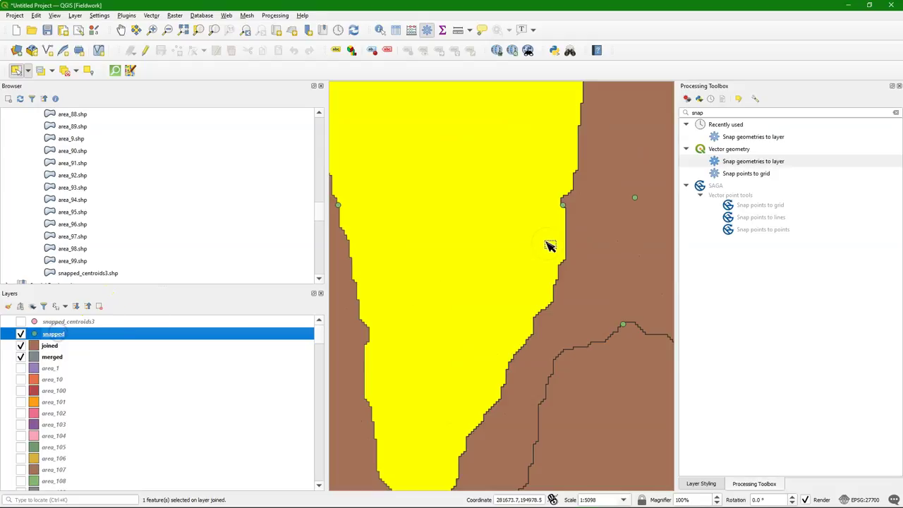
pyautogui.click(568, 209)
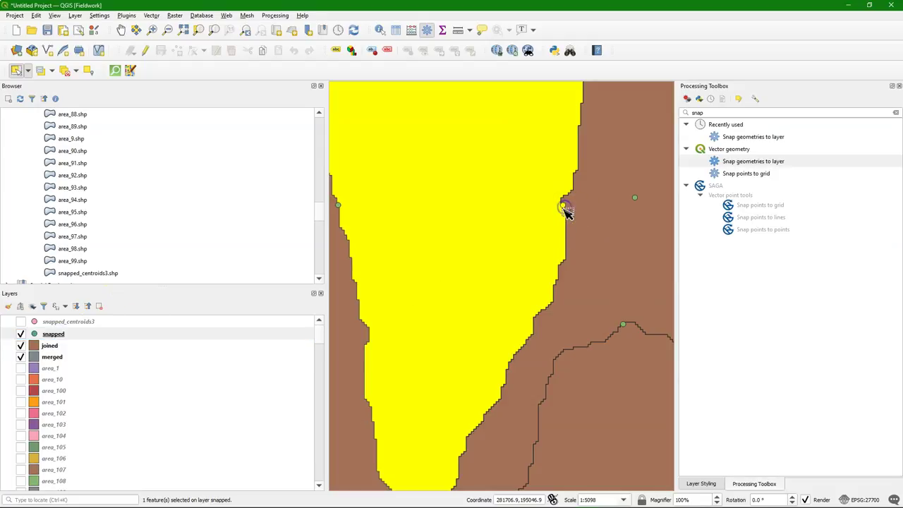
pyautogui.click(50, 345)
# Dock the joined attribute table below the map, showing only the selected catchment, dissolved42 with River_ID 391.
pyautogui.rightClick(52, 346)
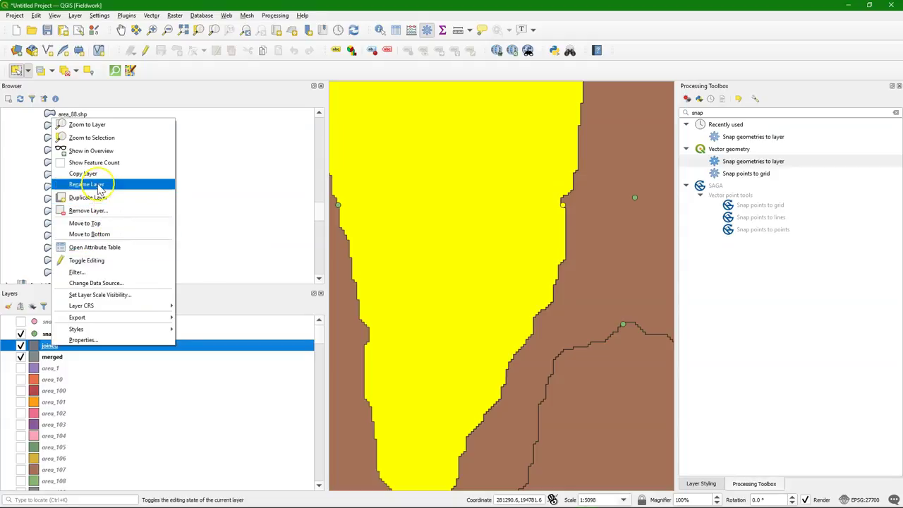
pyautogui.click(95, 248)
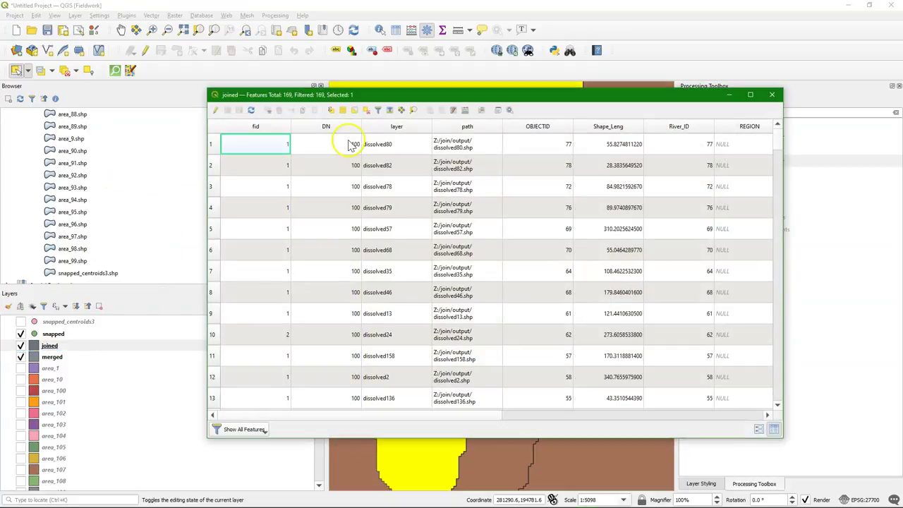
pyautogui.click(233, 428)
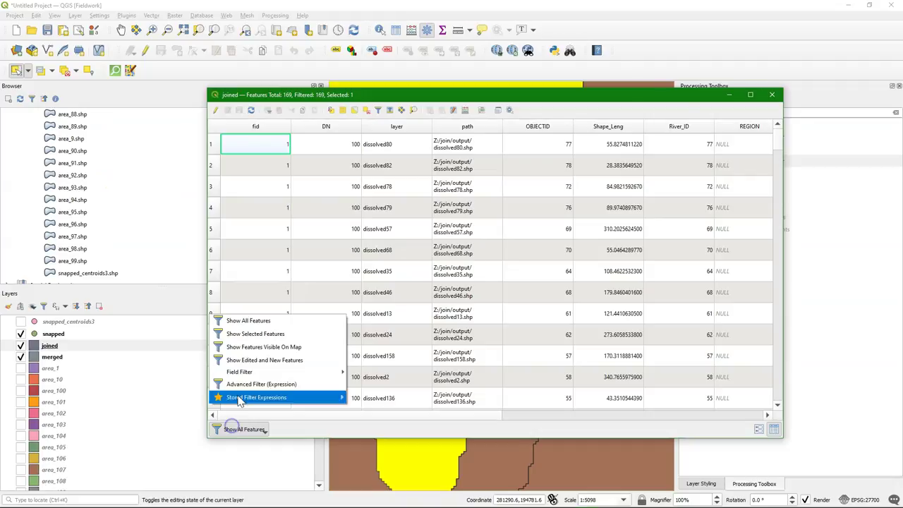
pyautogui.click(249, 335)
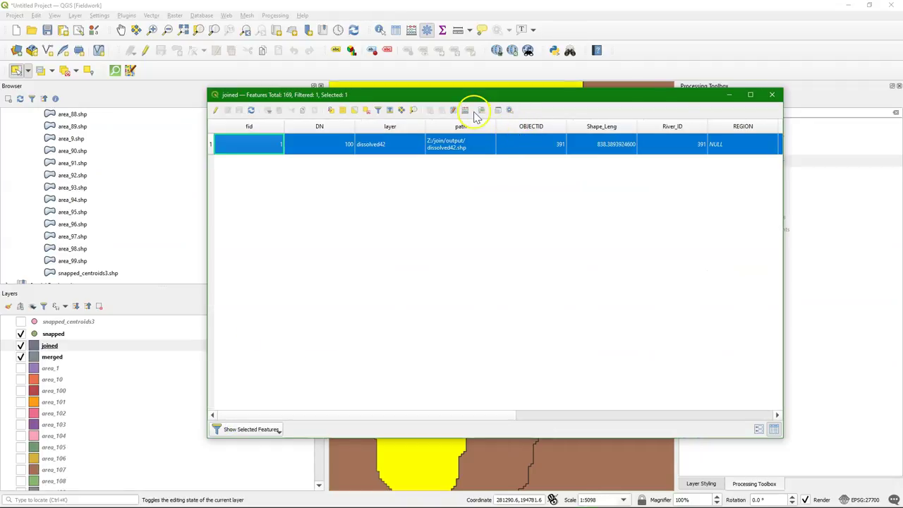
pyautogui.click(497, 111)
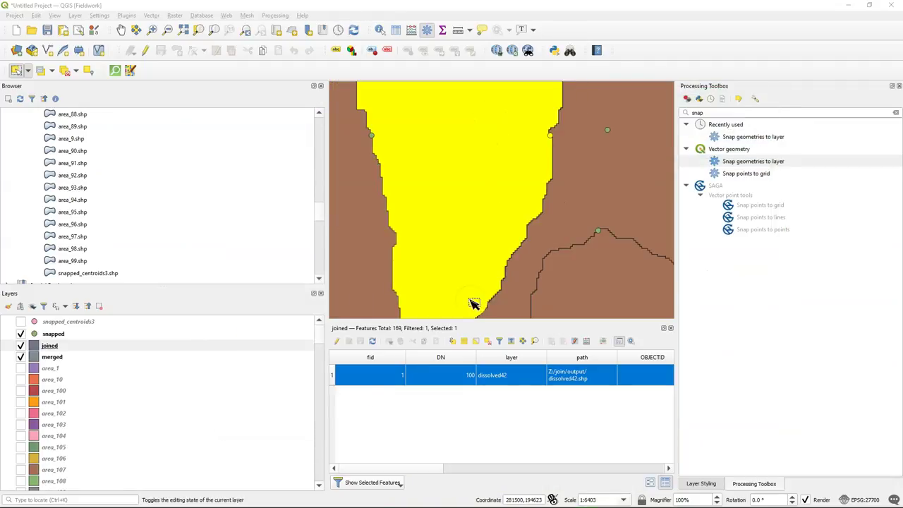
pyautogui.moveTo(389, 470); pyautogui.dragTo(459, 469)
pyautogui.click(56, 334)
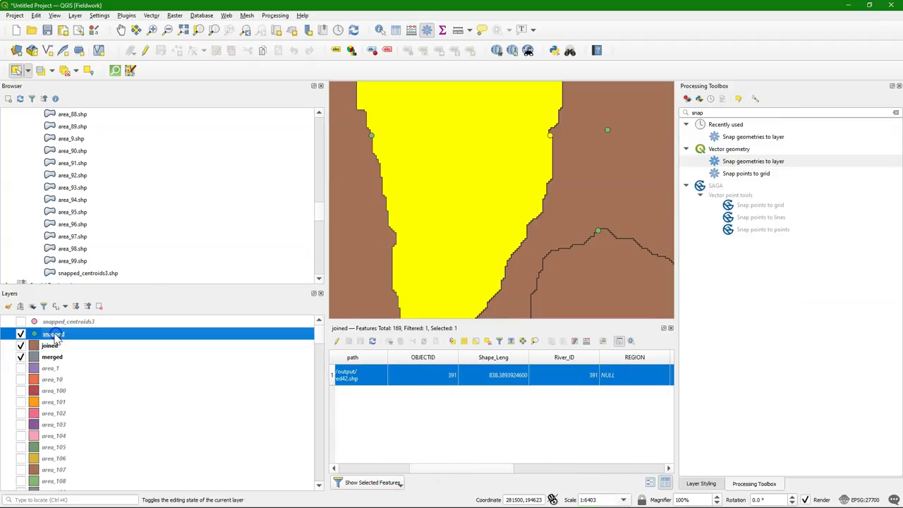
# Dock the snapped layer's attribute table below the map, filtered to selected features.
pyautogui.rightClick(57, 335)
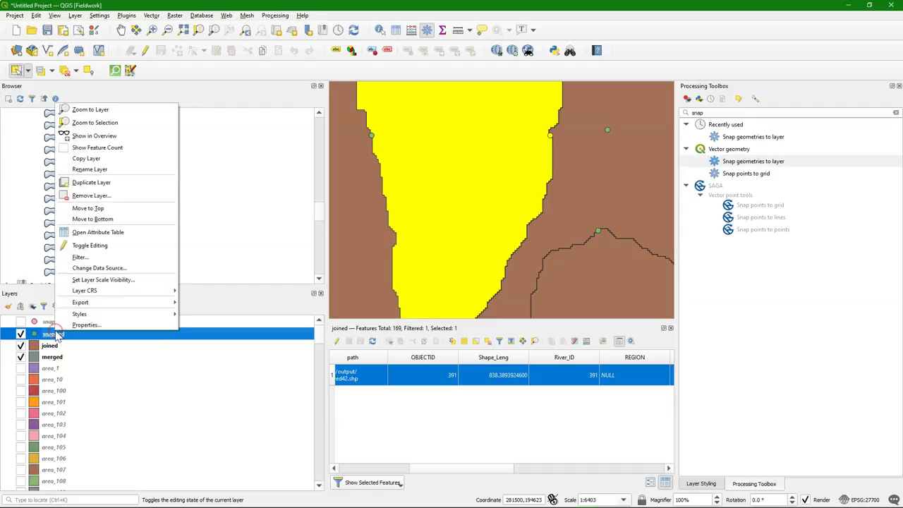
pyautogui.click(97, 230)
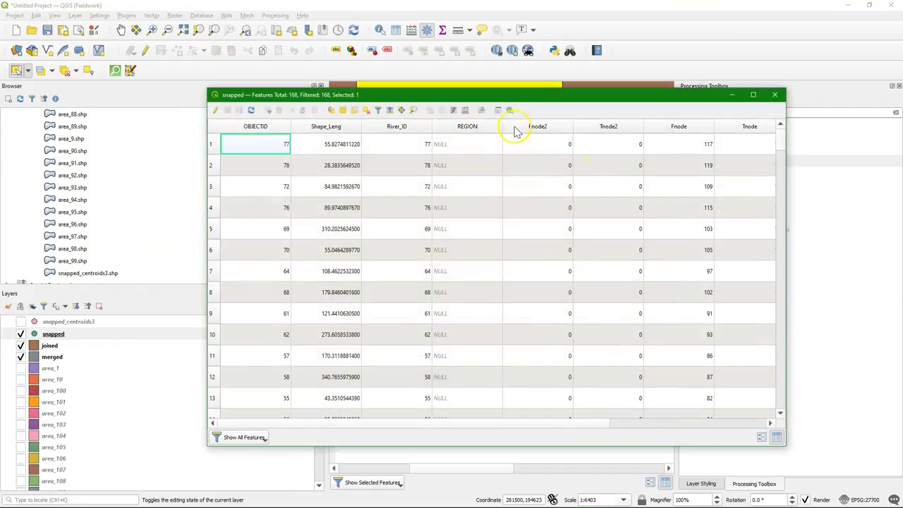
pyautogui.click(498, 111)
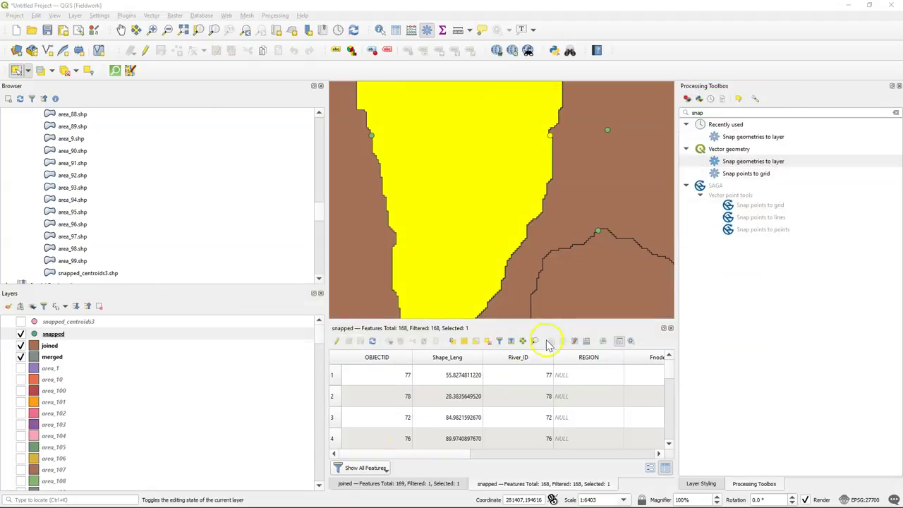
pyautogui.click(378, 469)
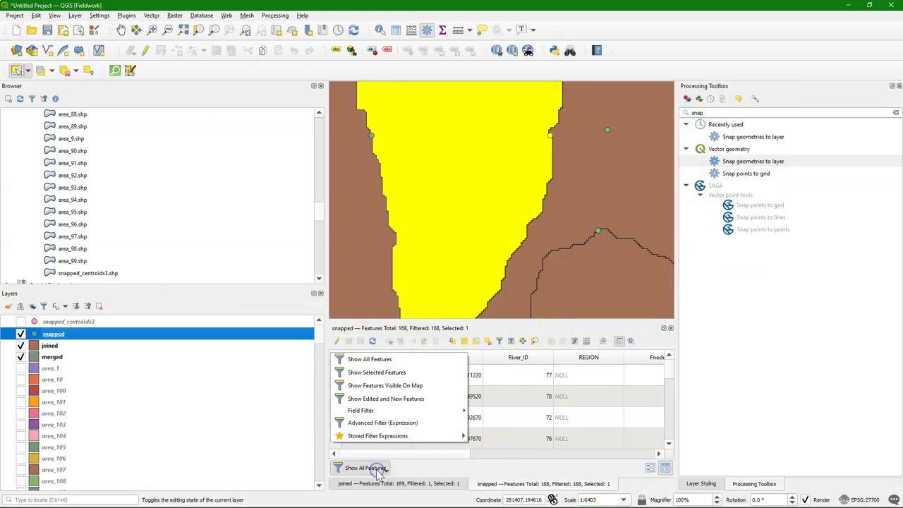
pyautogui.click(382, 378)
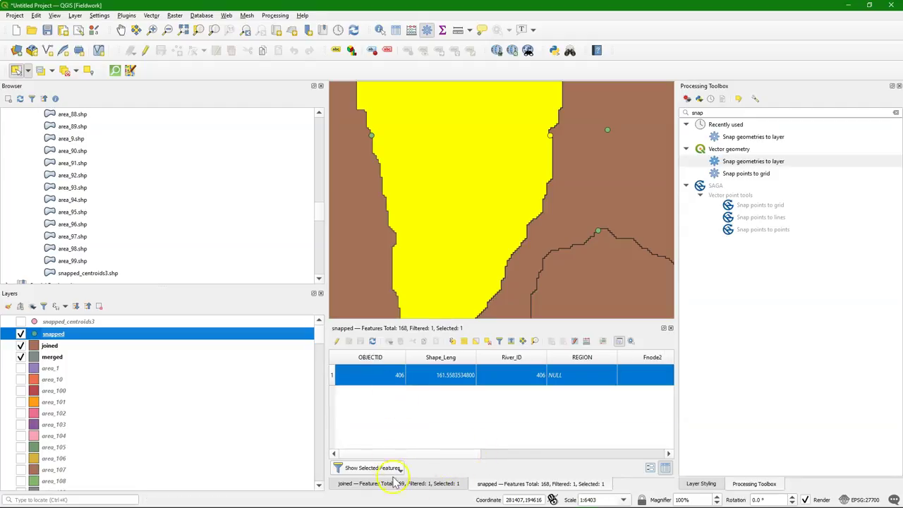
# Select the outlet point with OBJECTID 391 and compare the joined and snapped tables.
pyautogui.click(417, 487)
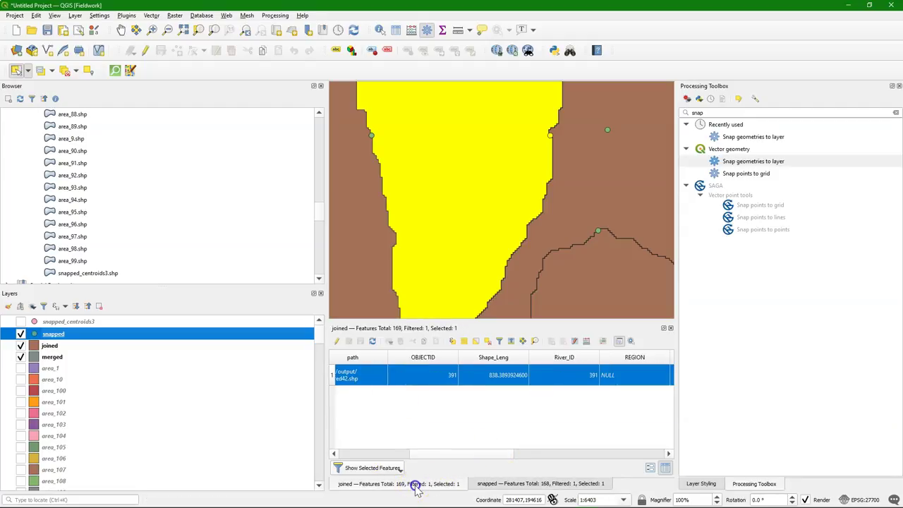
pyautogui.click(547, 484)
pyautogui.scroll(-2, 520, 221)
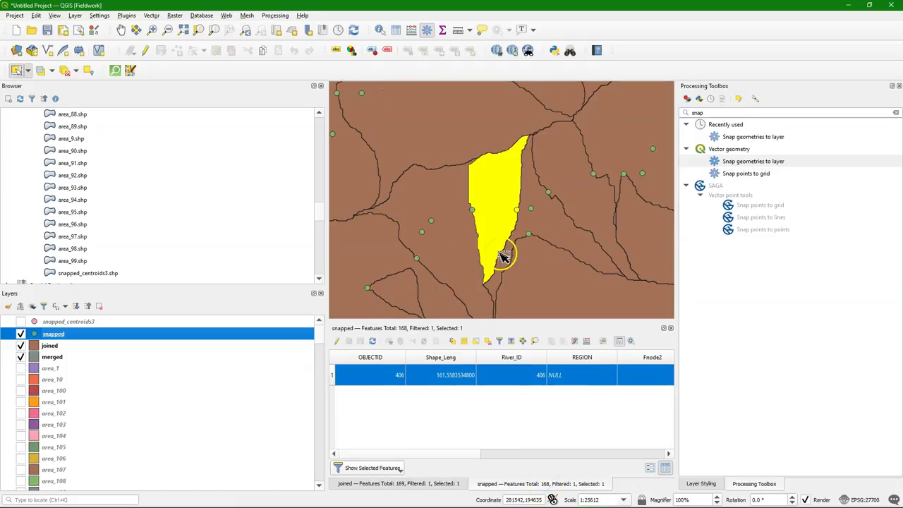
pyautogui.scroll(1, 502, 255)
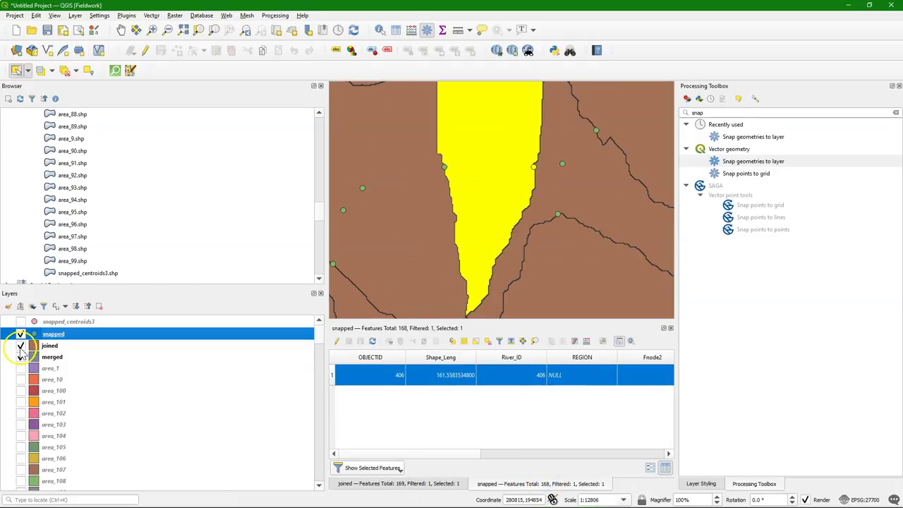
pyautogui.click(445, 168)
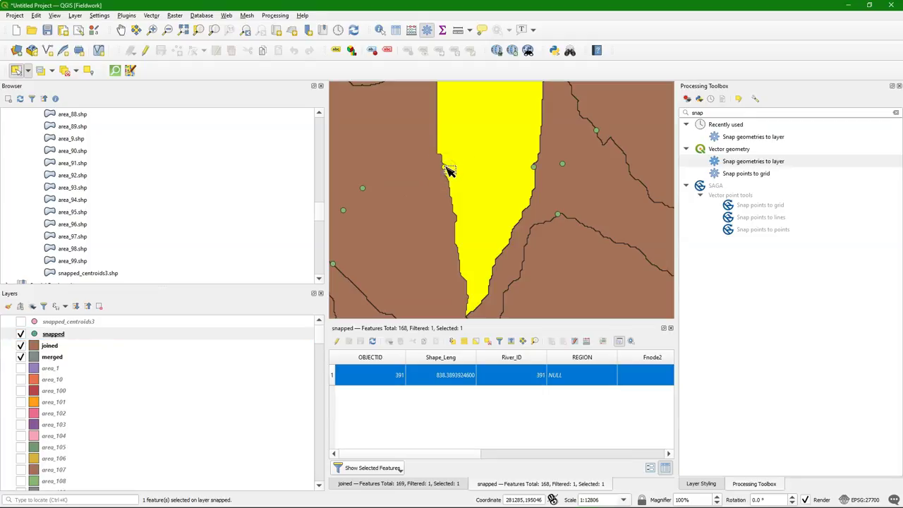
pyautogui.click(430, 457)
pyautogui.click(441, 485)
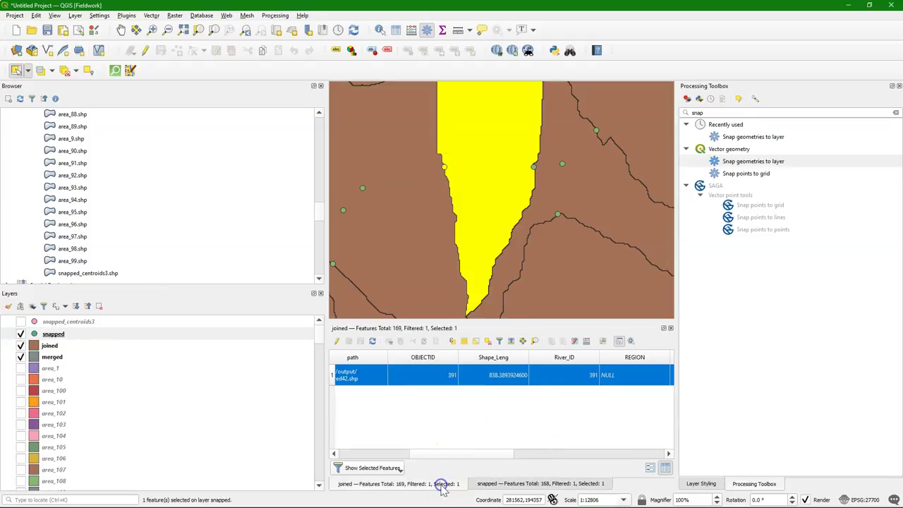
pyautogui.click(499, 486)
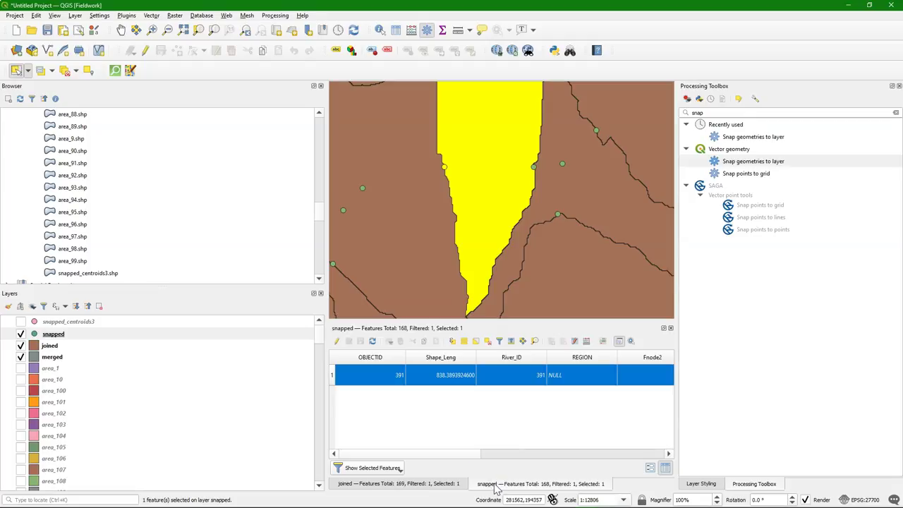
pyautogui.click(390, 486)
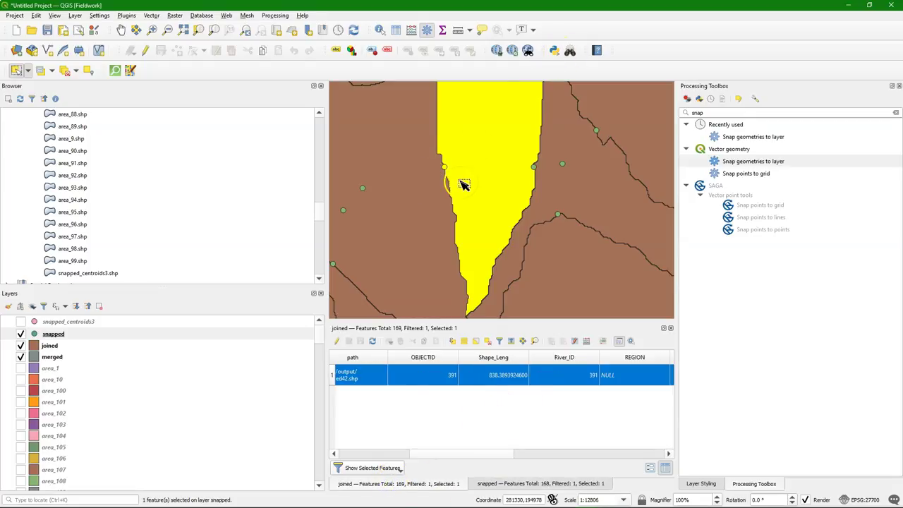
pyautogui.scroll(-1, 437, 180)
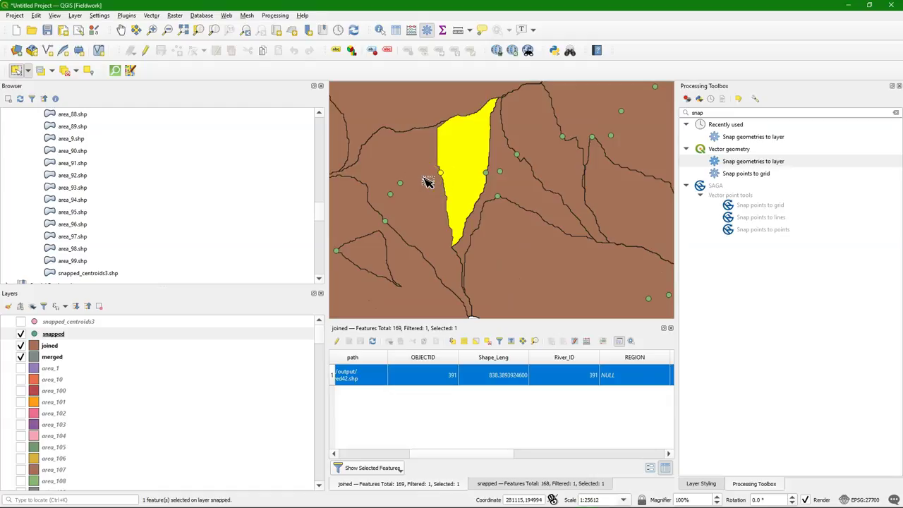
# Split the joined layer by OBJECTID into shp files in Z:\join\output with Split Vector Layer.
pyautogui.click(54, 346)
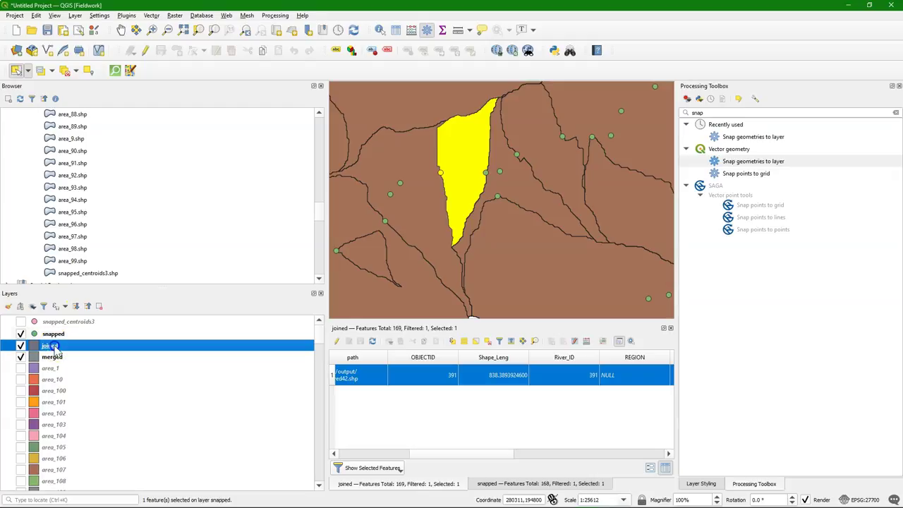
pyautogui.click(152, 15)
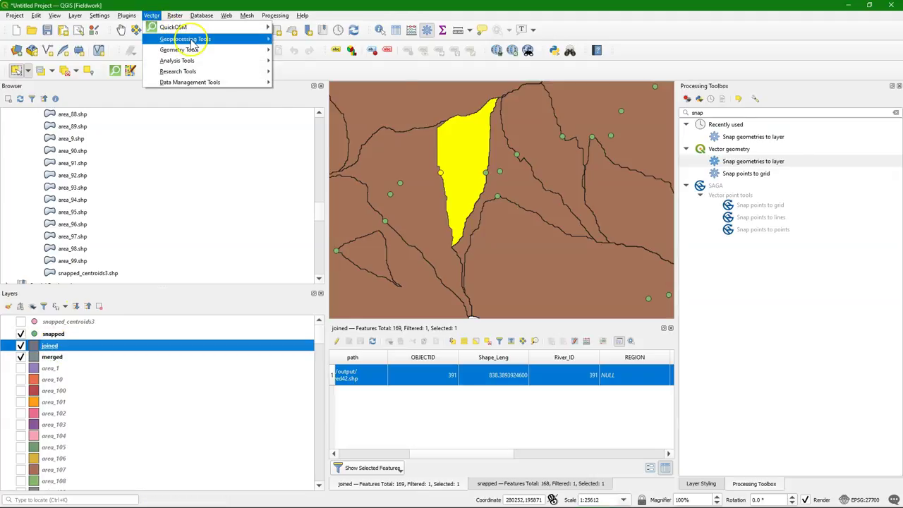
pyautogui.moveTo(201, 82)
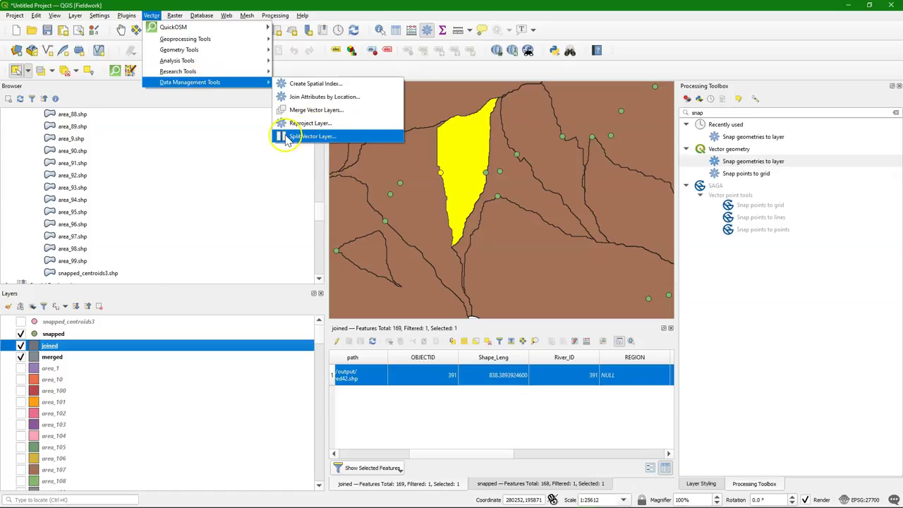
pyautogui.click(327, 141)
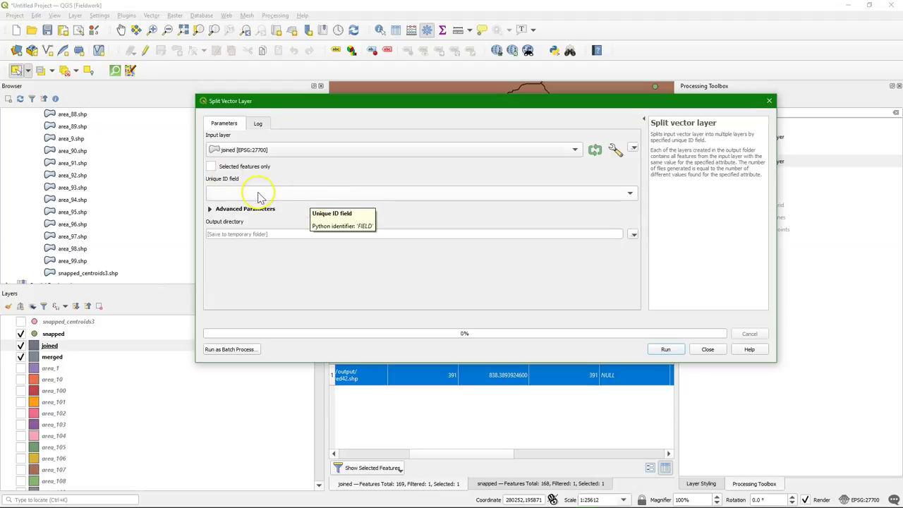
pyautogui.click(258, 195)
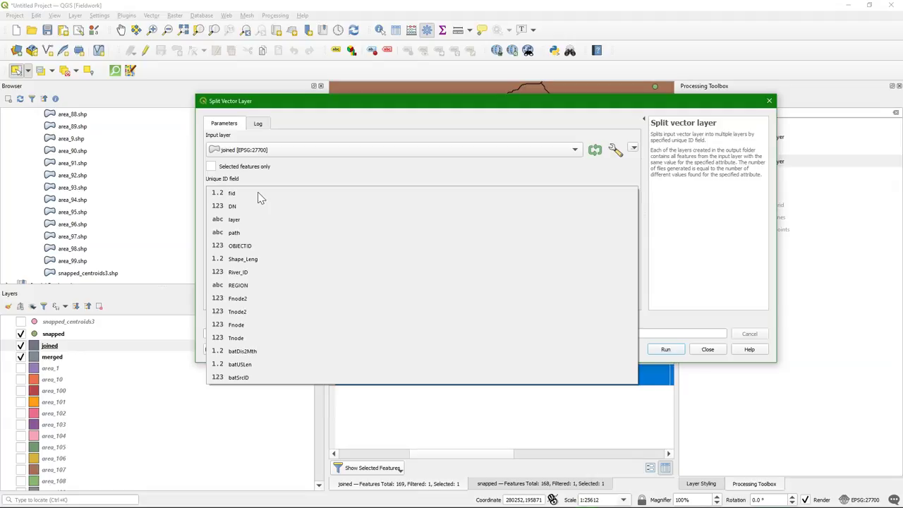
pyautogui.click(236, 247)
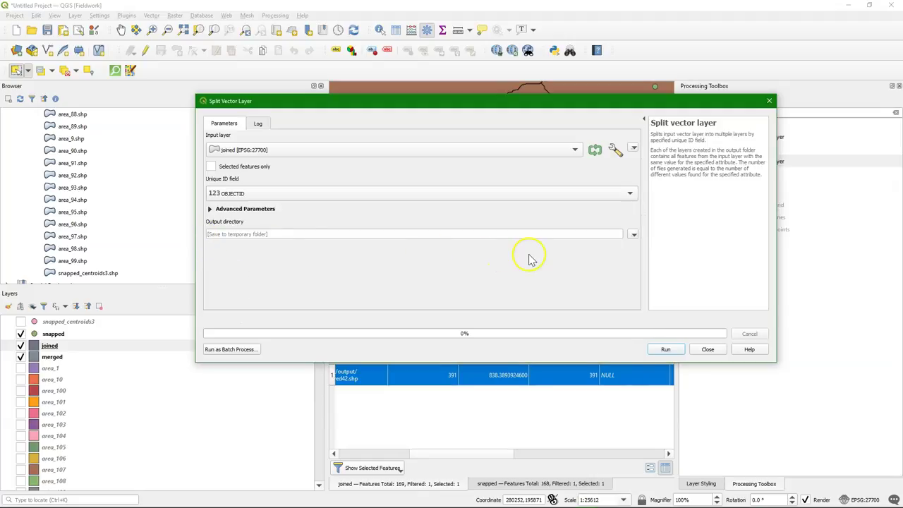
pyautogui.click(210, 210)
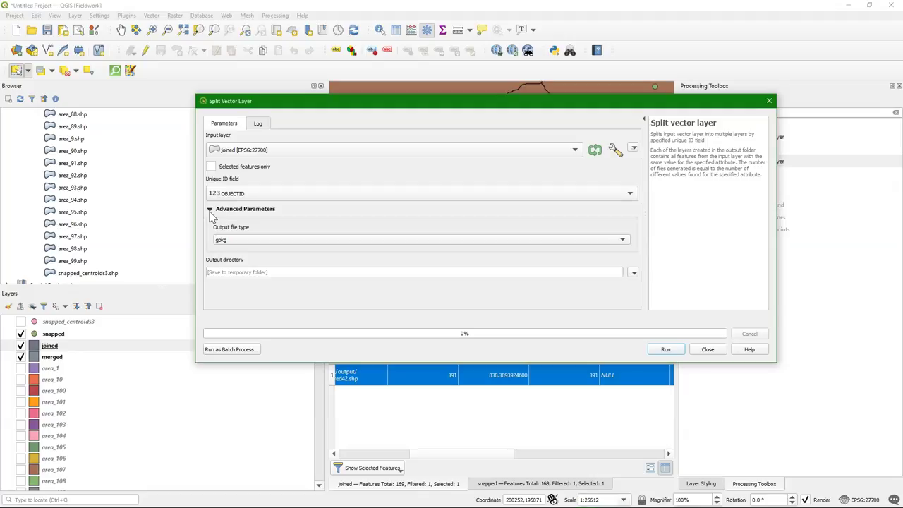
pyautogui.click(634, 276)
pyautogui.click(653, 296)
pyautogui.click(748, 467)
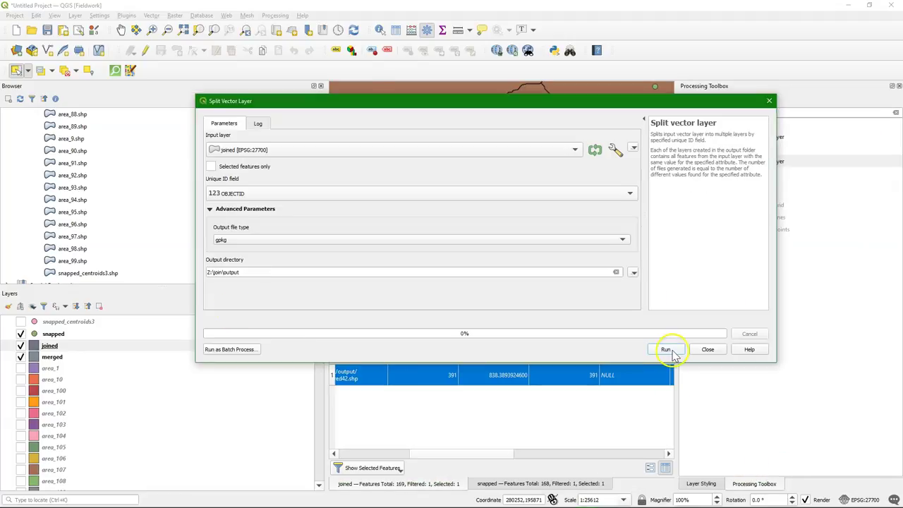
pyautogui.click(375, 240)
pyautogui.click(262, 250)
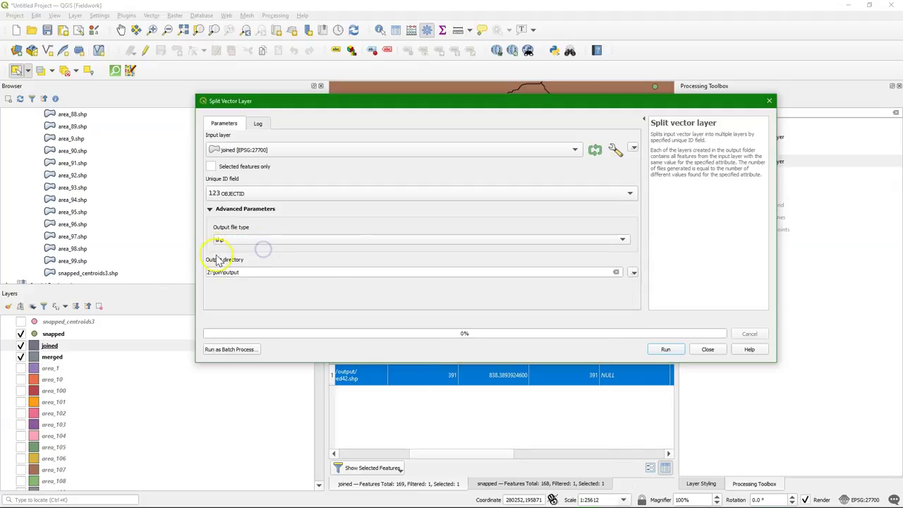
pyautogui.click(666, 350)
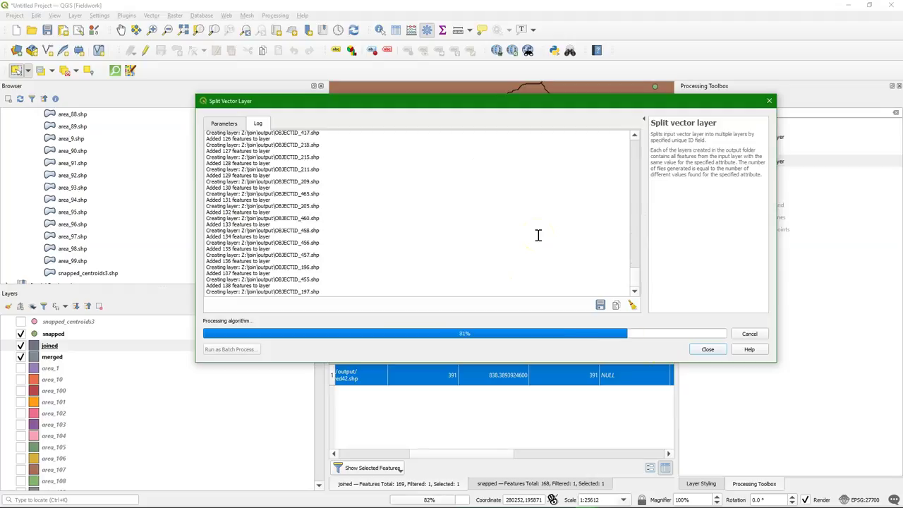
# Close the split tool and expand the Z:\join\output folder in the Browser panel.
pyautogui.click(710, 350)
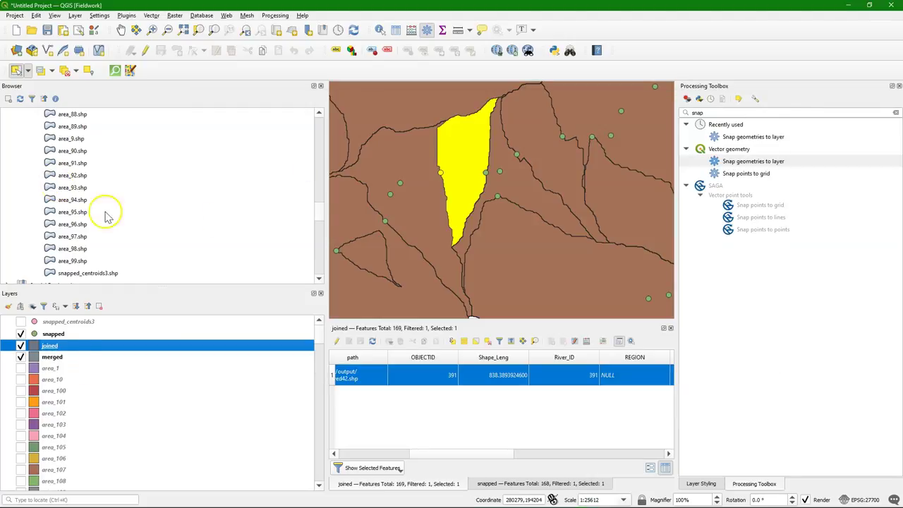
pyautogui.moveTo(322, 212); pyautogui.dragTo(318, 117)
pyautogui.click(21, 126)
pyautogui.click(35, 151)
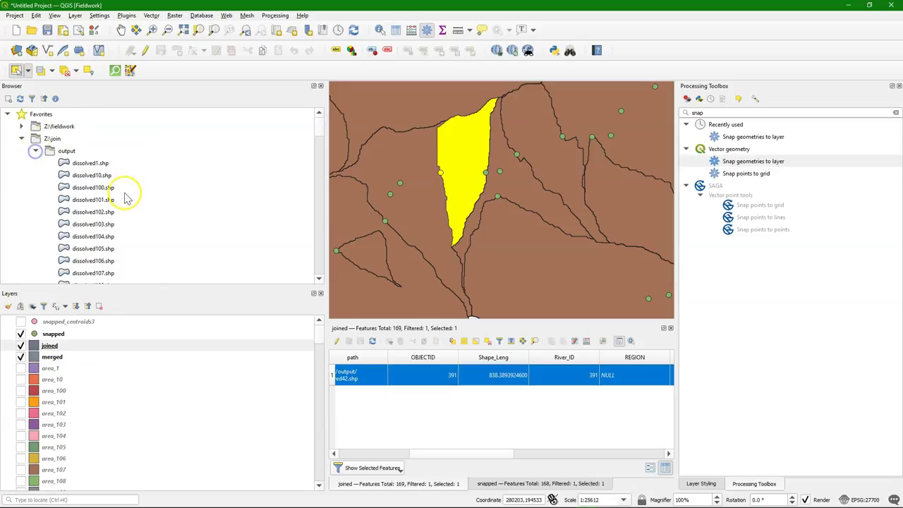
pyautogui.scroll(-5, 106, 219)
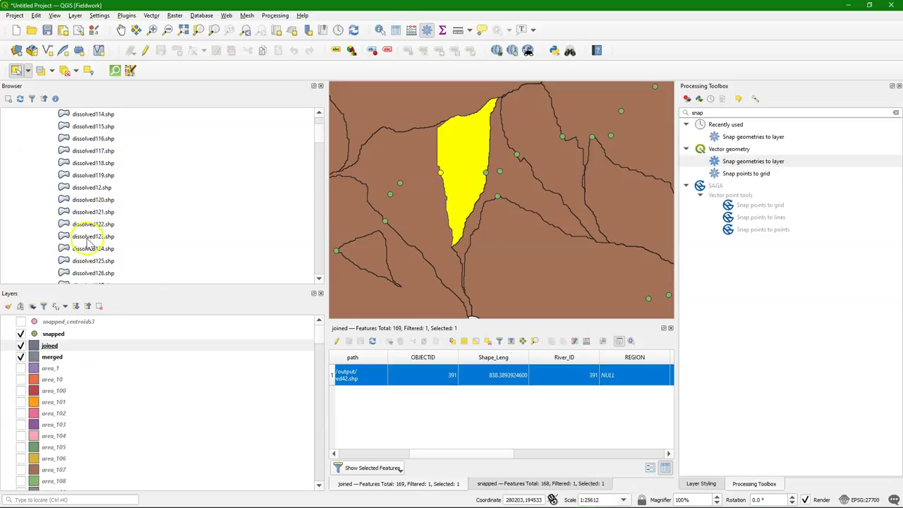
pyautogui.moveTo(317, 161); pyautogui.dragTo(313, 243)
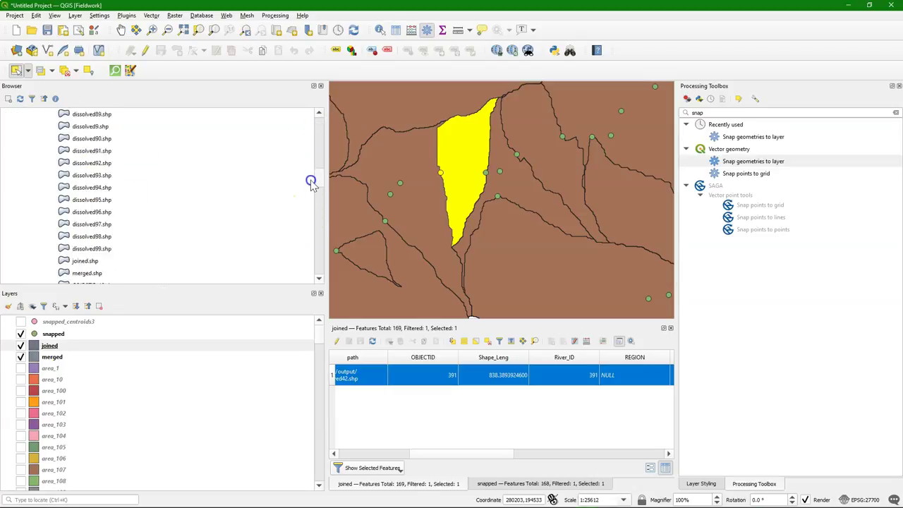
pyautogui.scroll(15, 312, 236)
pyautogui.click(45, 128)
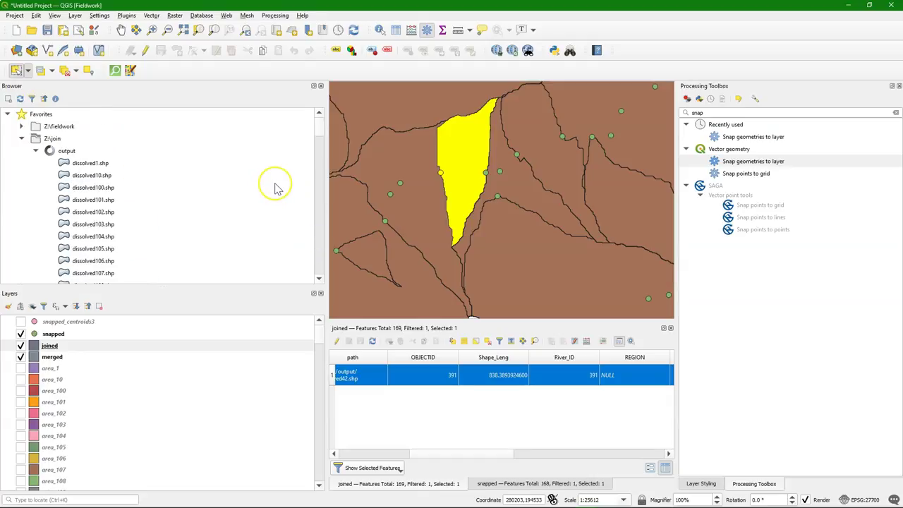
pyautogui.moveTo(316, 125); pyautogui.dragTo(315, 205)
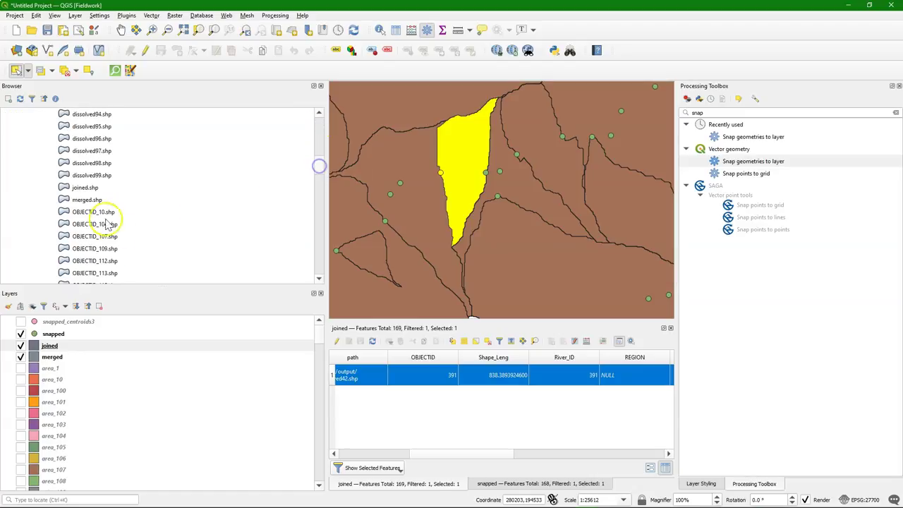
# Select the OBJECTID shapefiles through OBJECTID_94.shp and add them to the project.
pyautogui.click(106, 211)
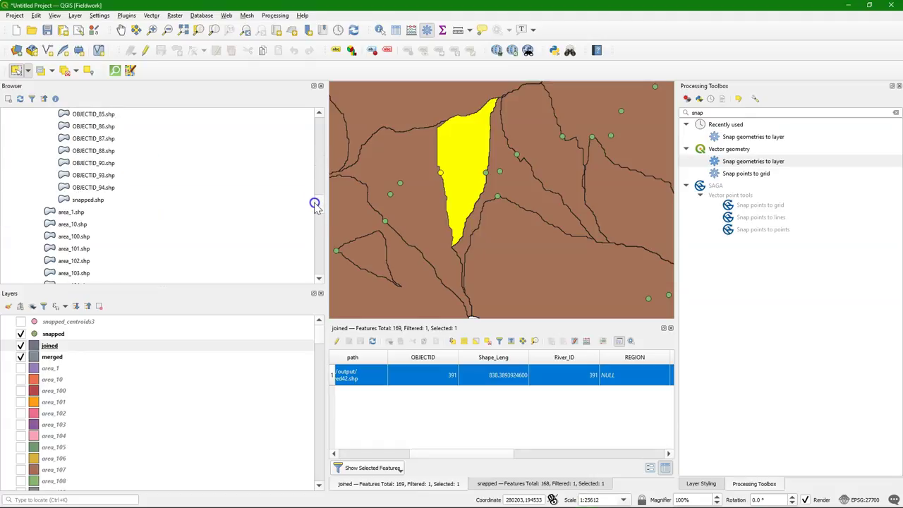
pyautogui.keyDown('shift'); pyautogui.click(99, 188); pyautogui.keyUp('shift')
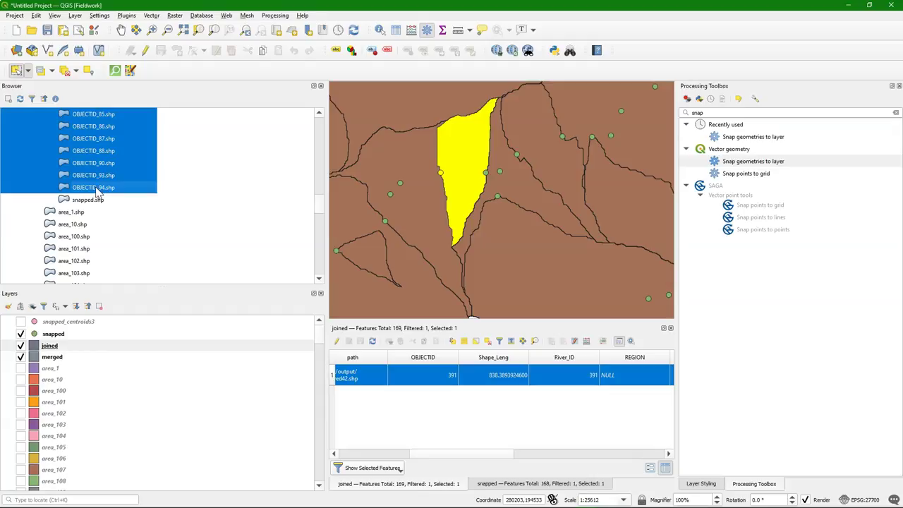
pyautogui.rightClick(97, 191)
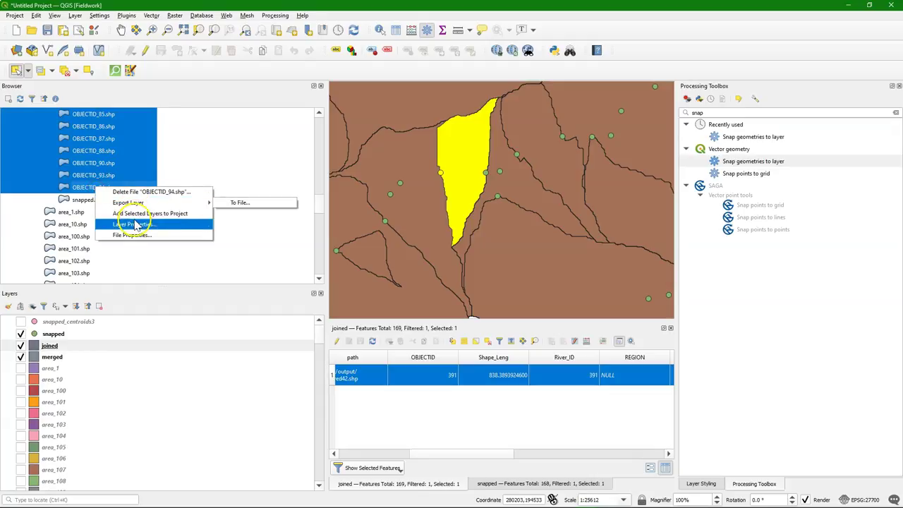
pyautogui.click(139, 213)
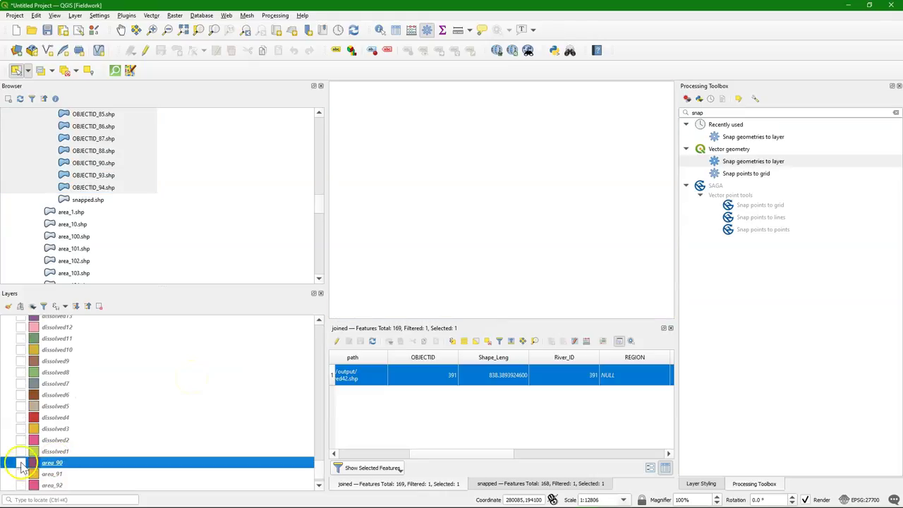
# Show the area_90 polygon and check its attribute table.
pyautogui.click(20, 462)
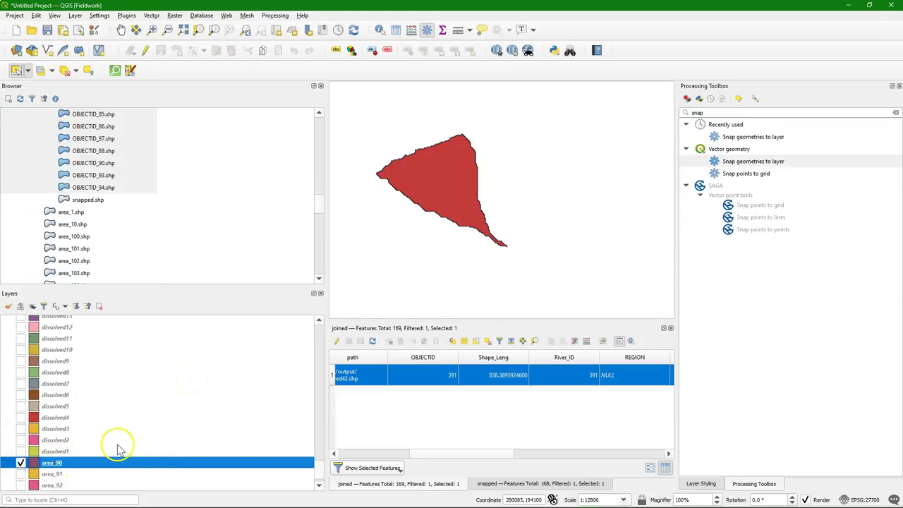
pyautogui.rightClick(51, 462)
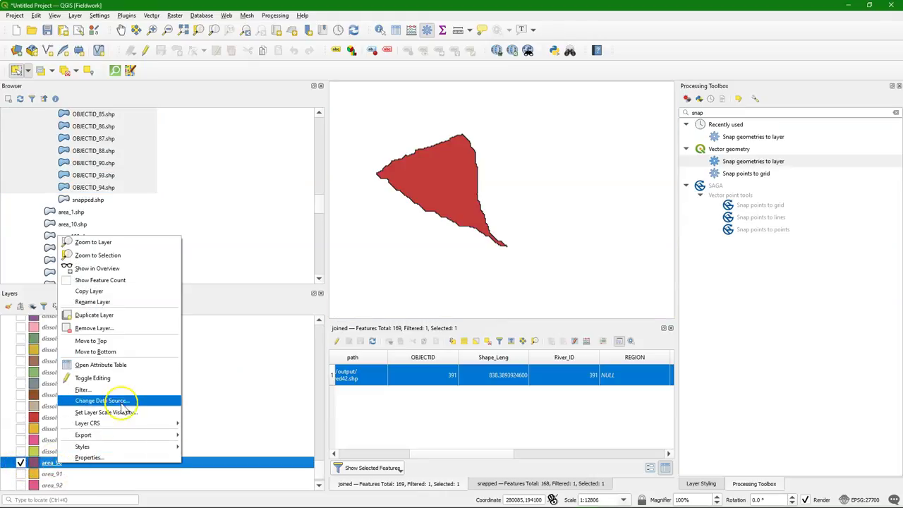
pyautogui.click(113, 366)
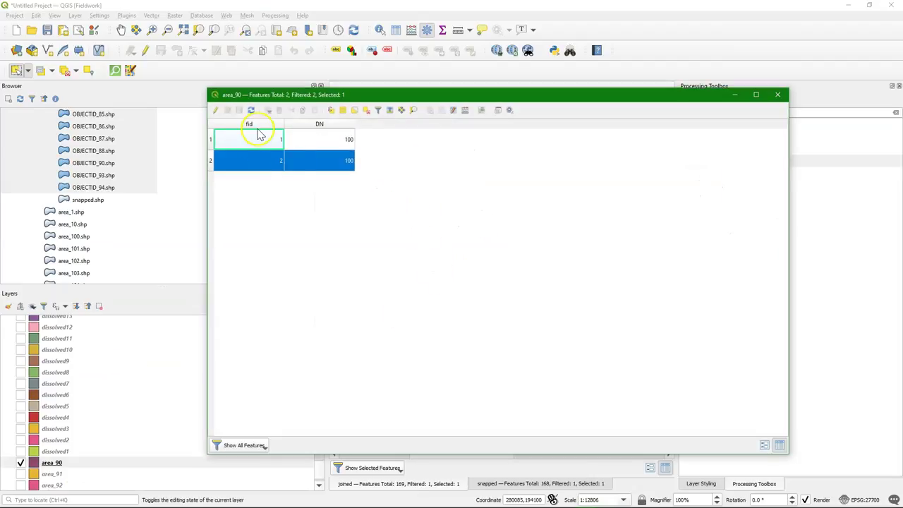
pyautogui.click(784, 96)
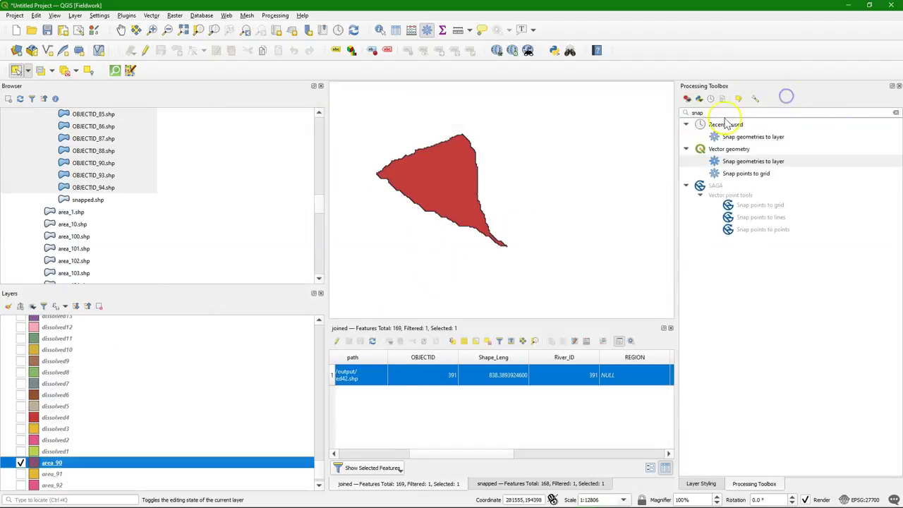
# Select the snapped_centroids3 outlet point at the catchment's western tip.
pyautogui.scroll(-3, 321, 473)
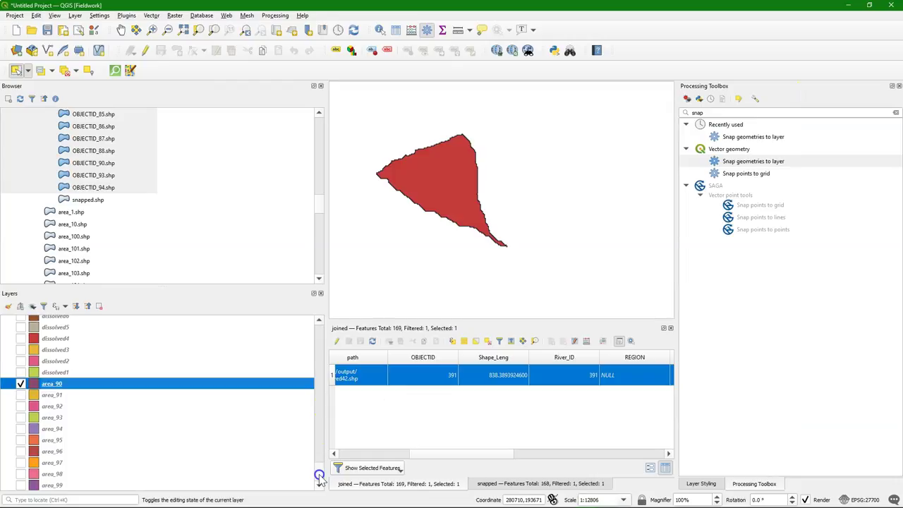
pyautogui.moveTo(318, 476); pyautogui.dragTo(322, 312)
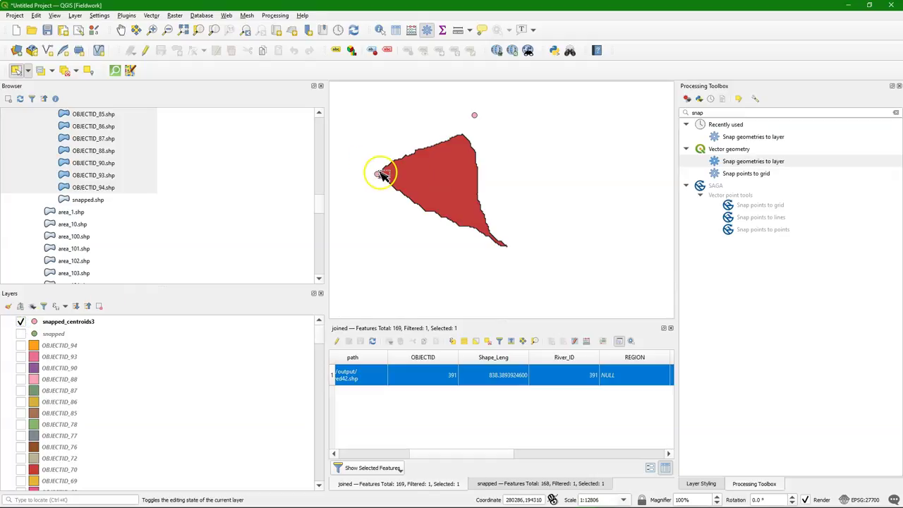
pyautogui.scroll(2, 379, 175)
pyautogui.scroll(2, 381, 176)
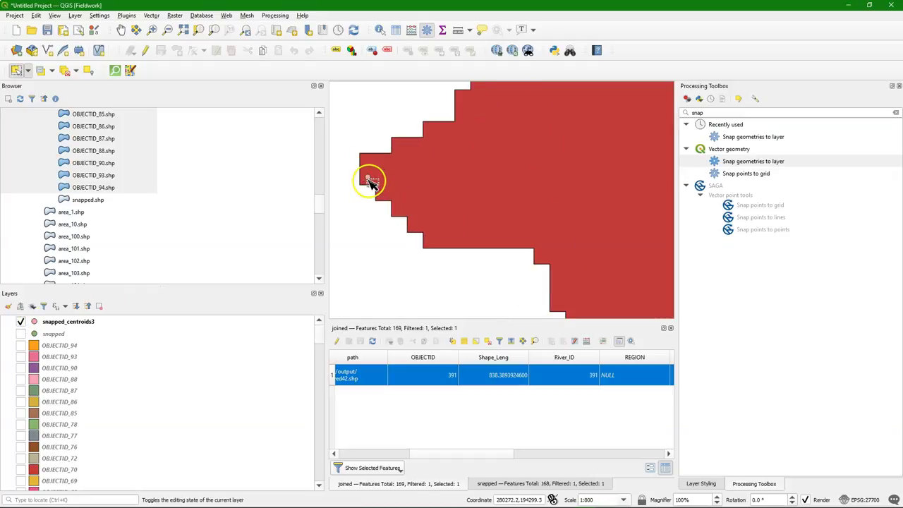
pyautogui.click(81, 322)
pyautogui.moveTo(349, 218); pyautogui.dragTo(368, 177)
# View the snapped_centroids3 attributes for the selected point, identifying it as OBJECTID 258.
pyautogui.rightClick(51, 322)
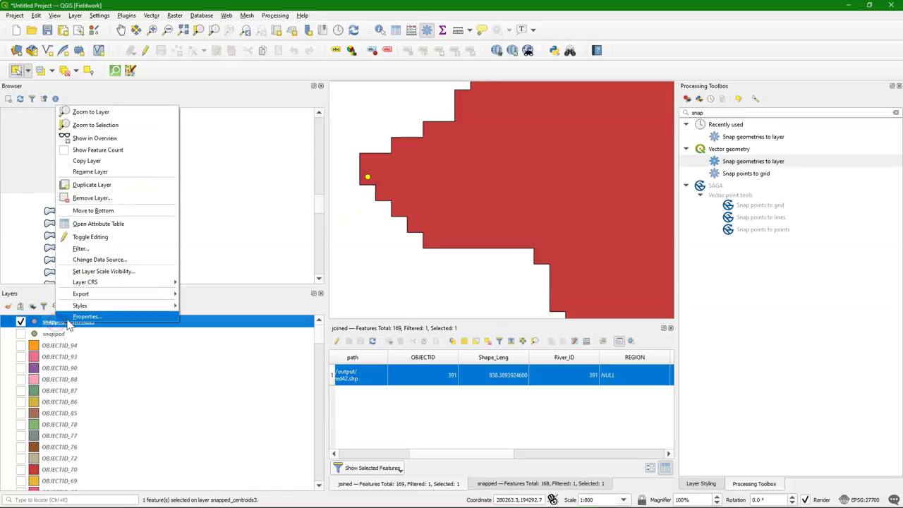
pyautogui.click(106, 220)
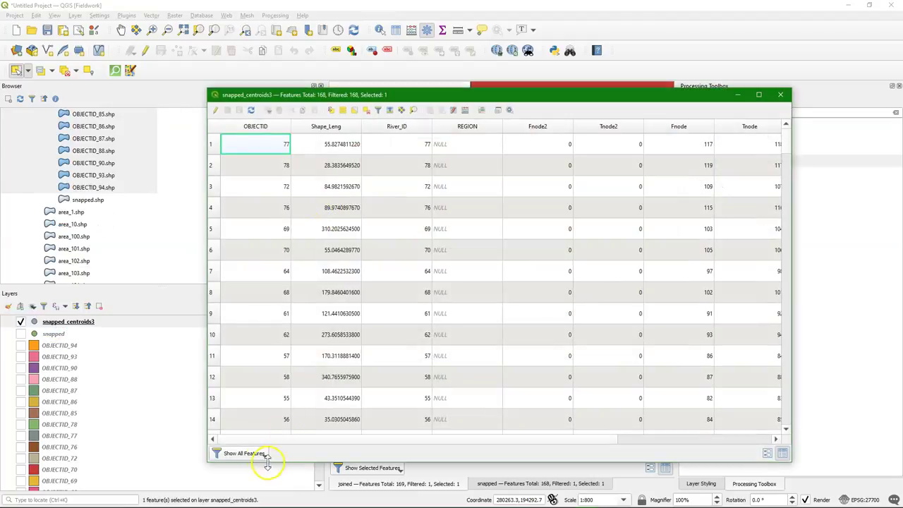
pyautogui.click(259, 453)
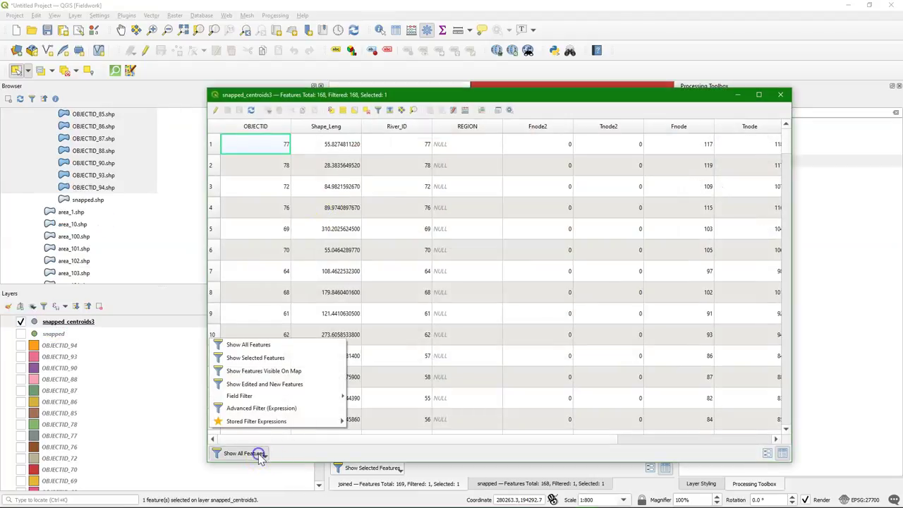
pyautogui.click(257, 357)
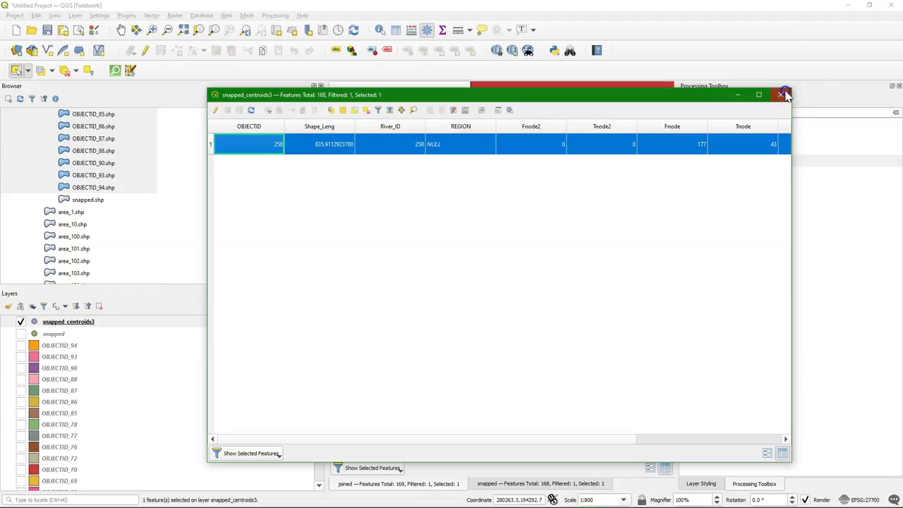
pyautogui.click(785, 95)
pyautogui.scroll(-10, 63, 444)
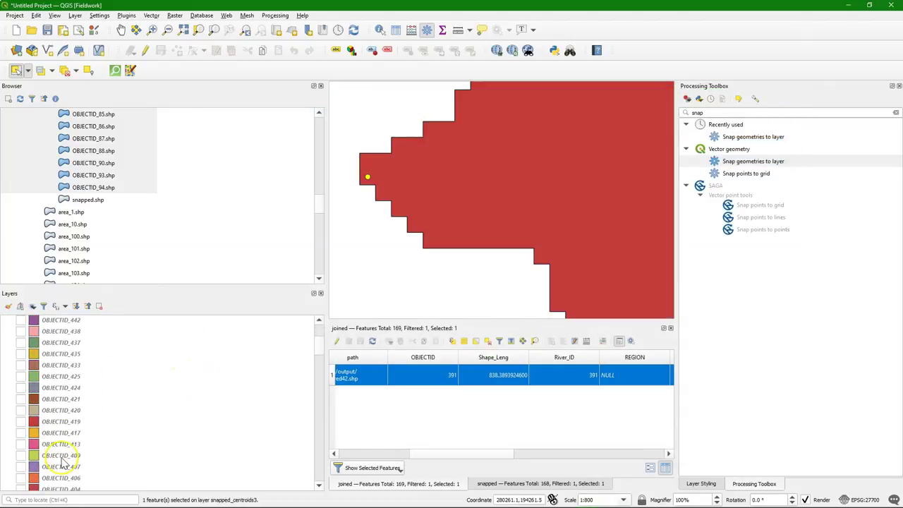
pyautogui.scroll(-15, 62, 462)
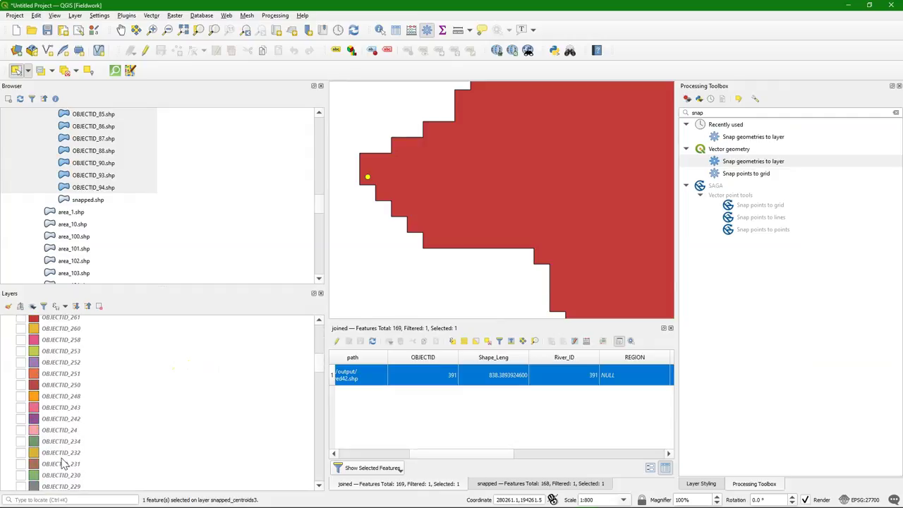
pyautogui.scroll(5, 62, 462)
# Display OBJECTID_258 and open its attribute table: dissolved159, DN 100, OBJECTID and River_ID 258.
pyautogui.click(20, 436)
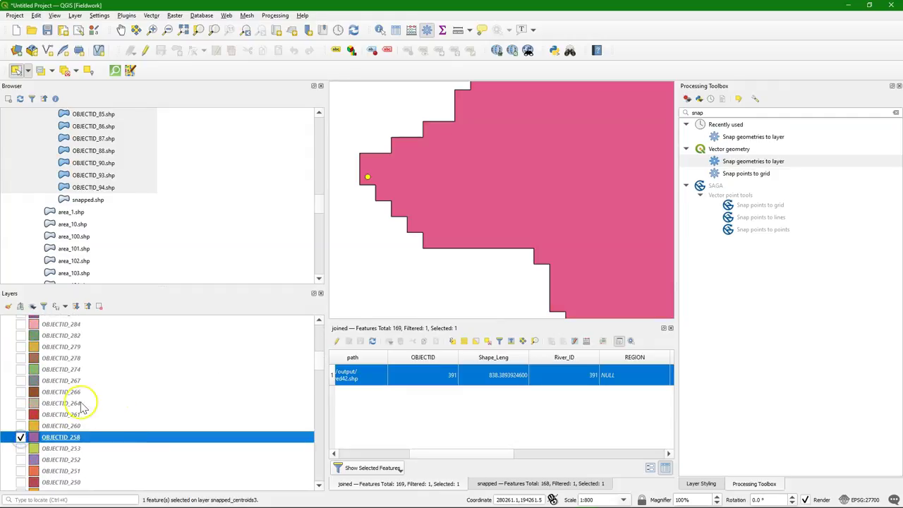
pyautogui.scroll(-4, 519, 189)
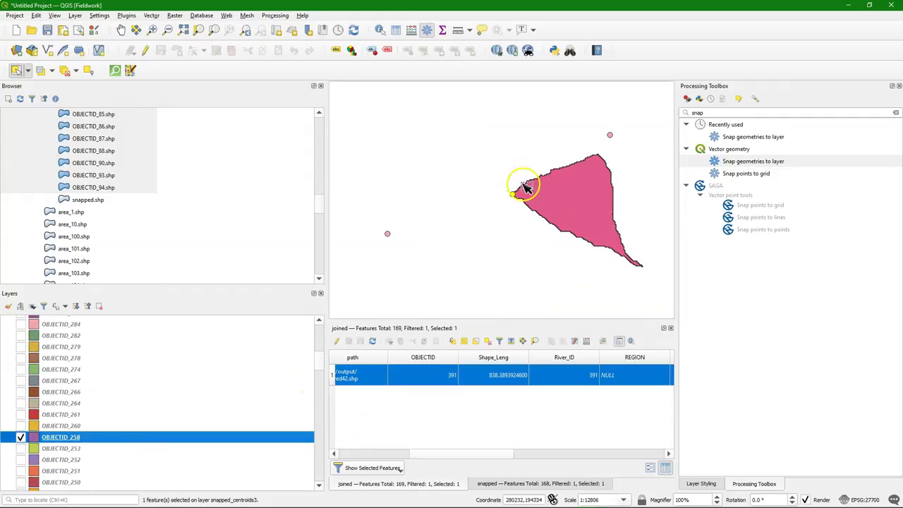
pyautogui.rightClick(43, 438)
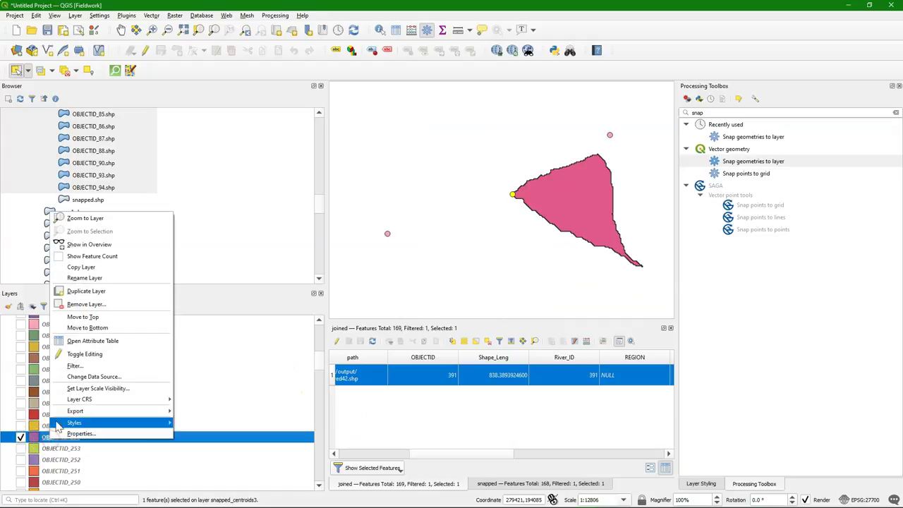
pyautogui.click(83, 340)
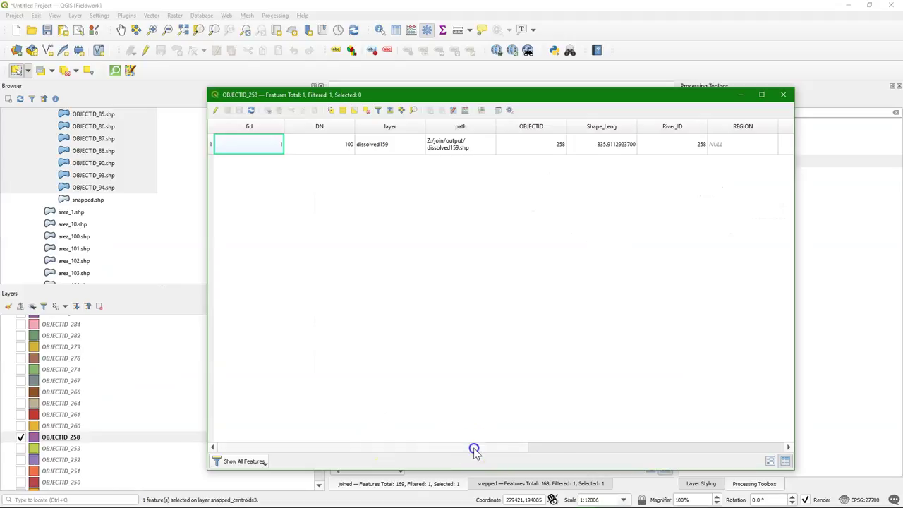
pyautogui.moveTo(473, 447); pyautogui.dragTo(400, 446)
pyautogui.click(24, 390)
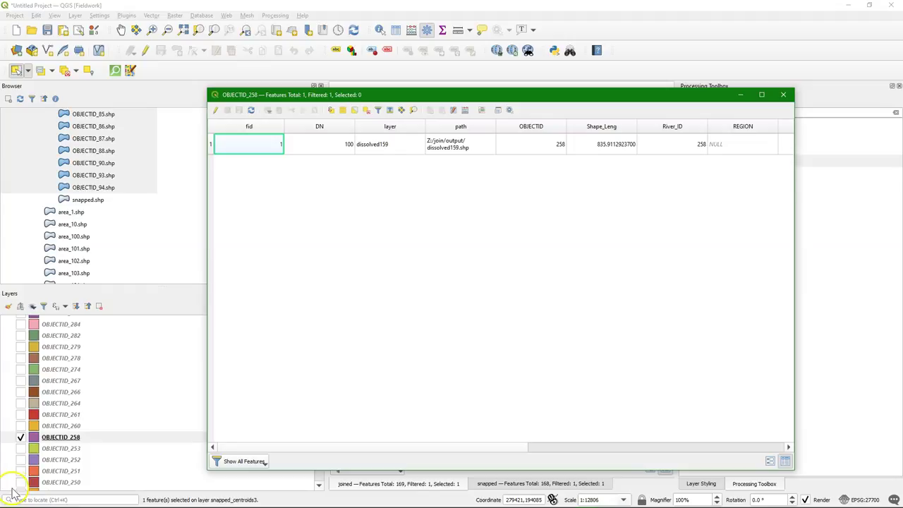